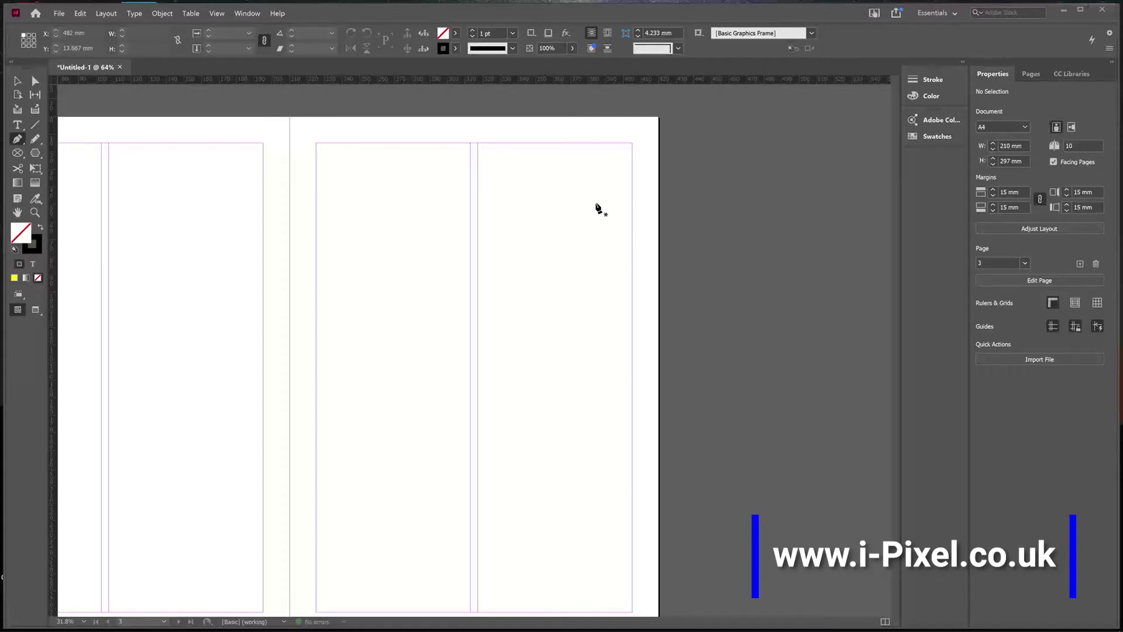
With the Pen Tool, draw a closed shape on the right page: top margin corners, then a curve to the lower left
left_click(15, 142)
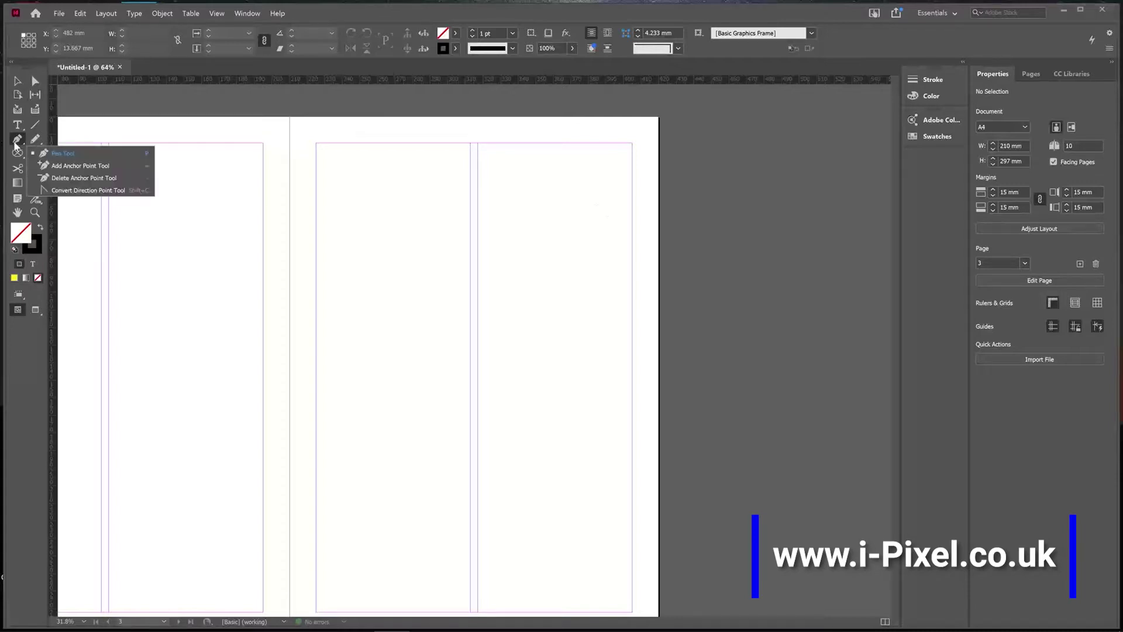
left_click(48, 155)
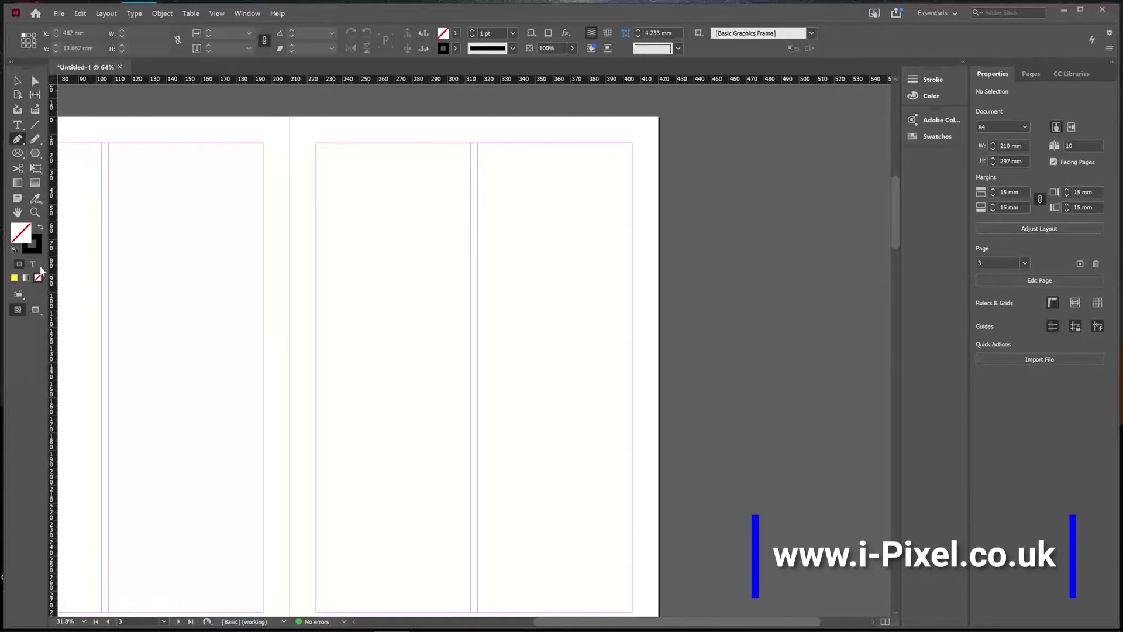
left_click(316, 144)
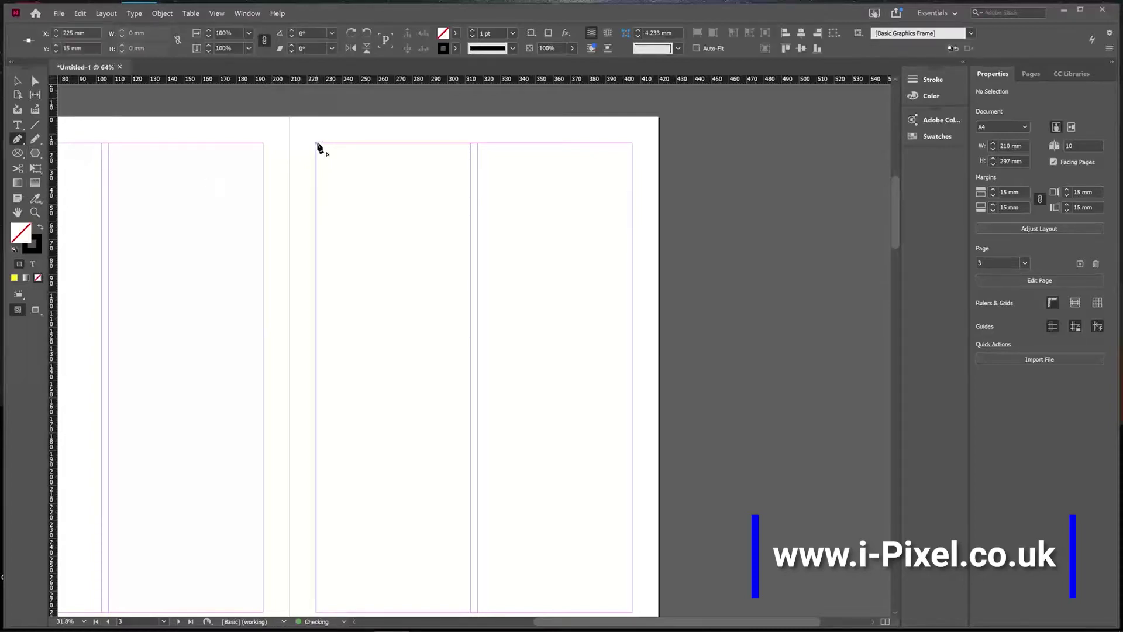
left_click(632, 144)
left_click_drag(428, 404, 410, 502)
left_click(316, 542)
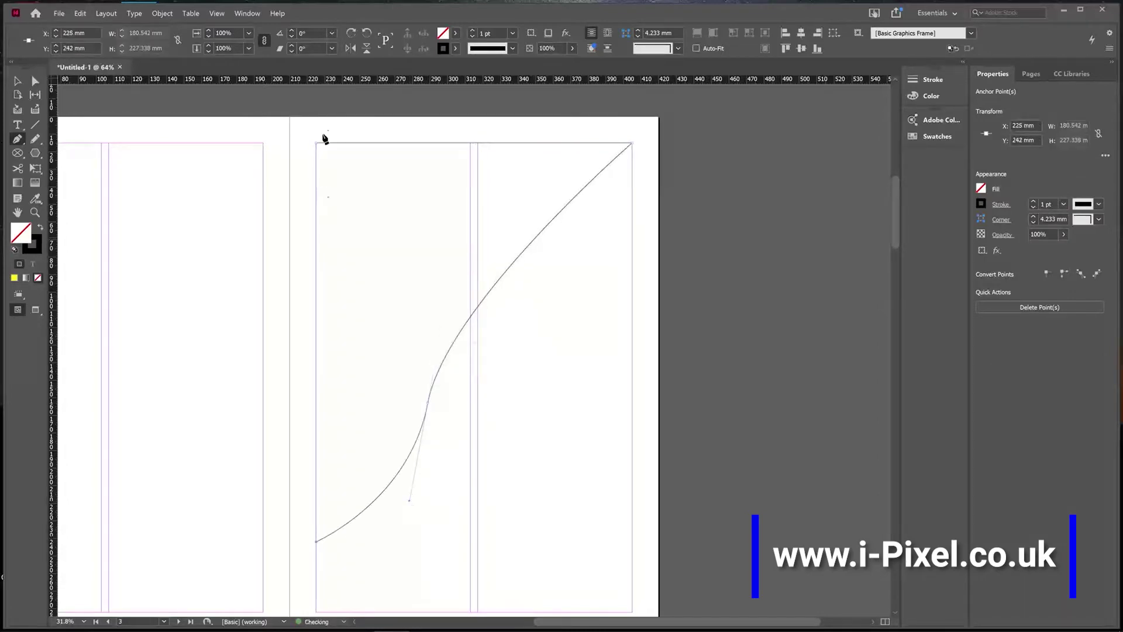
left_click(316, 144)
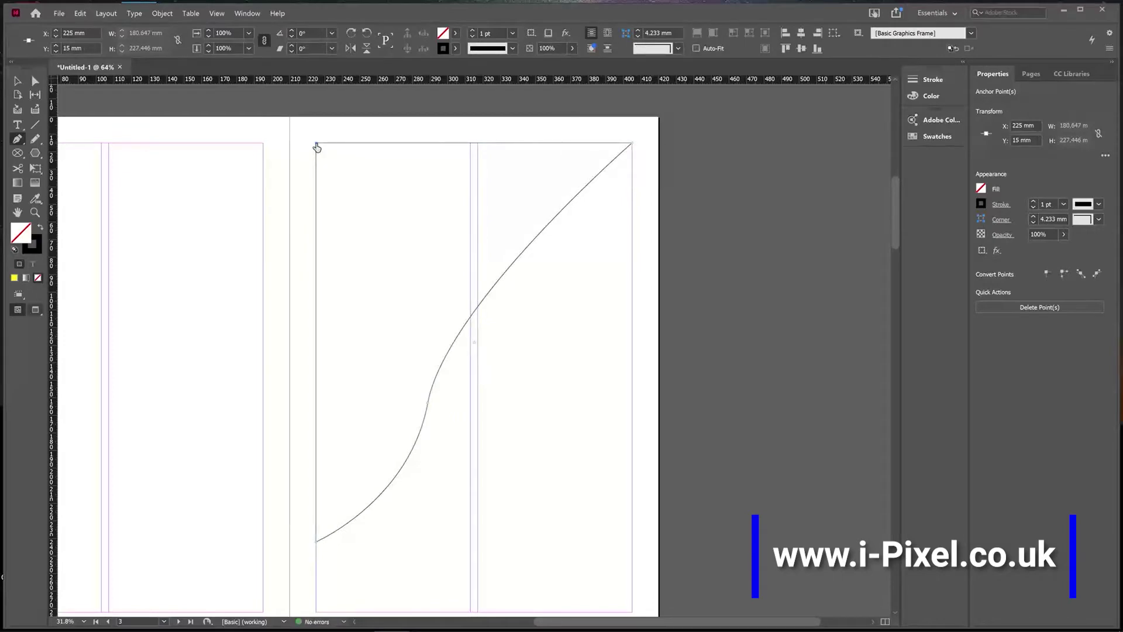
Swap fill and stroke so the shape is black and strokeless, then reselect it as an object
left_click(40, 227)
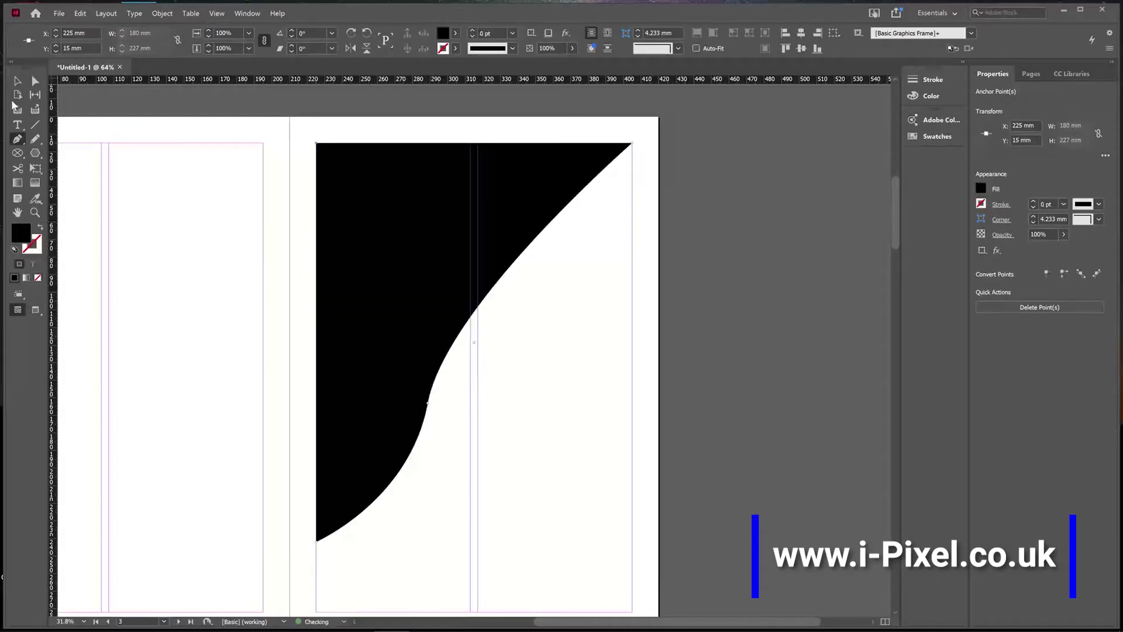
left_click(17, 81)
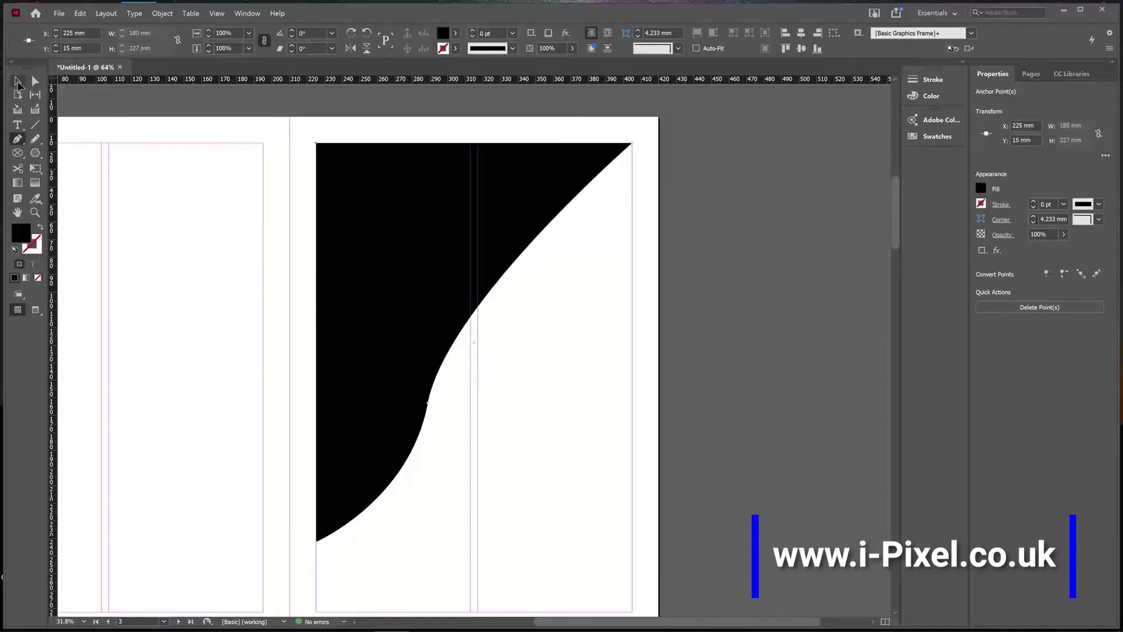
left_click(627, 301)
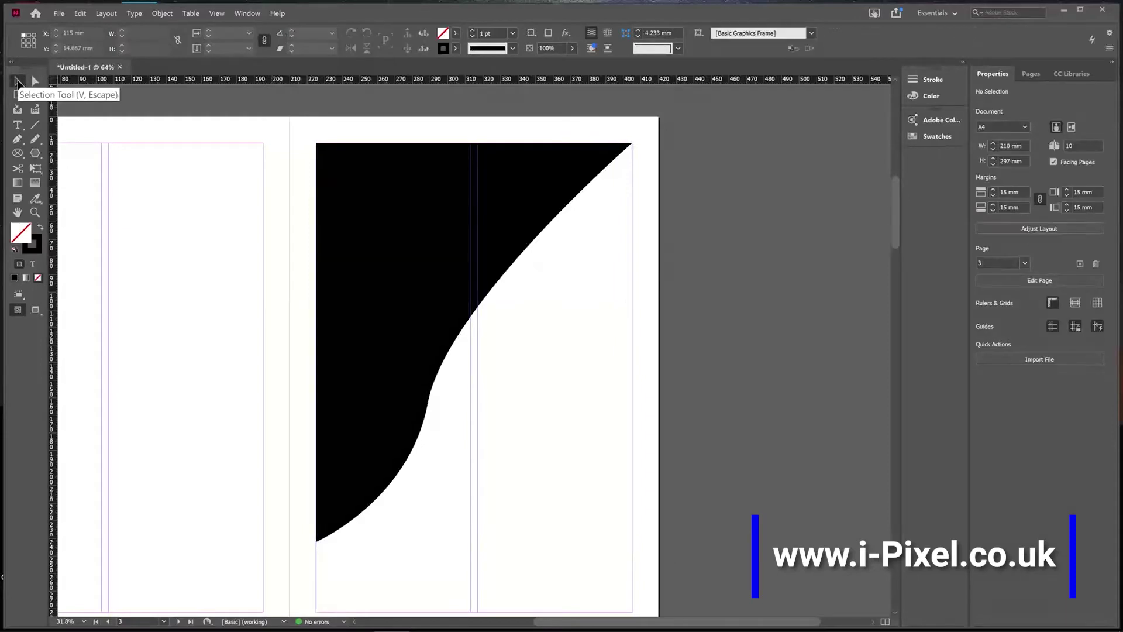
left_click(372, 202)
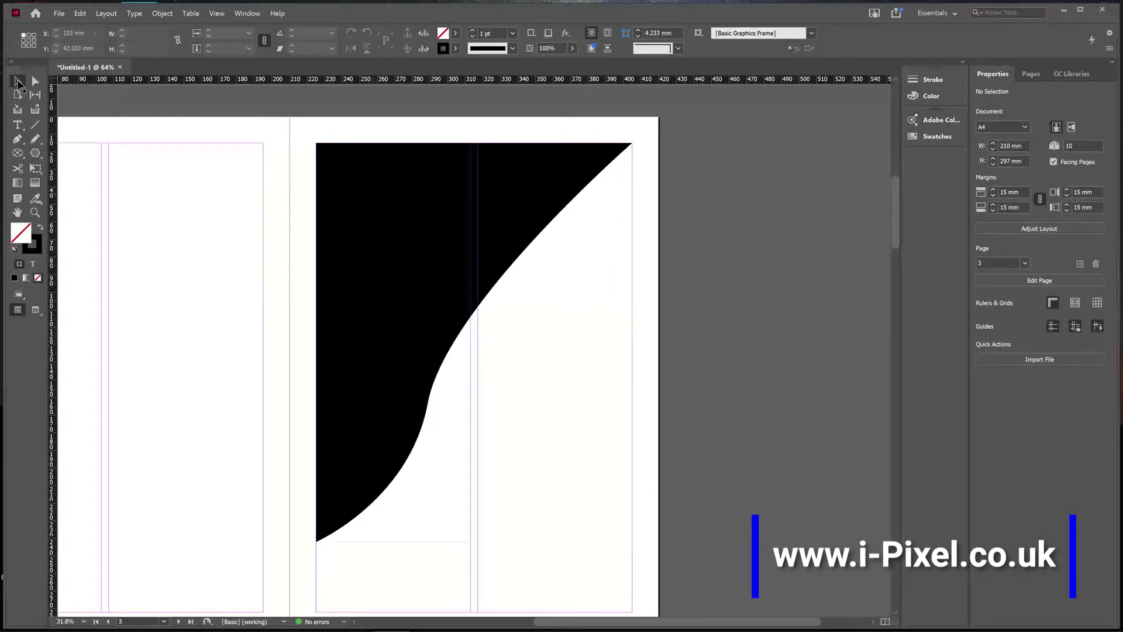
Place the alley photo juli-kosolapova-HjY8i3SjMml-unsplash from the Images folder into the curved shape
left_click(59, 14)
left_click(80, 179)
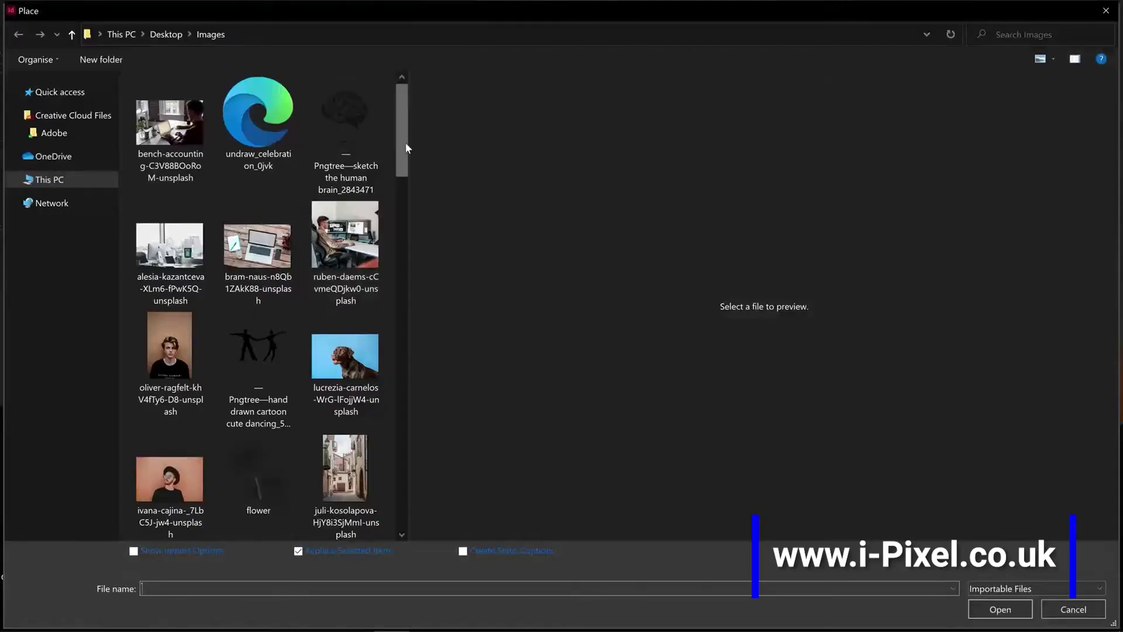
scroll(288, 145, "down", 5)
left_click(357, 196)
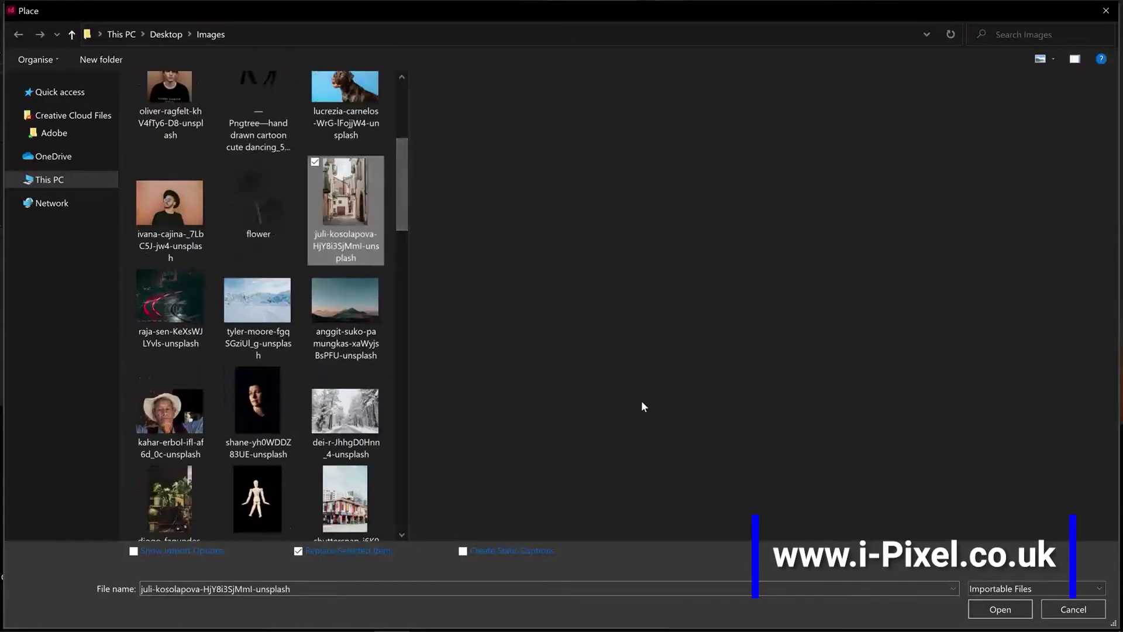
left_click(1002, 608)
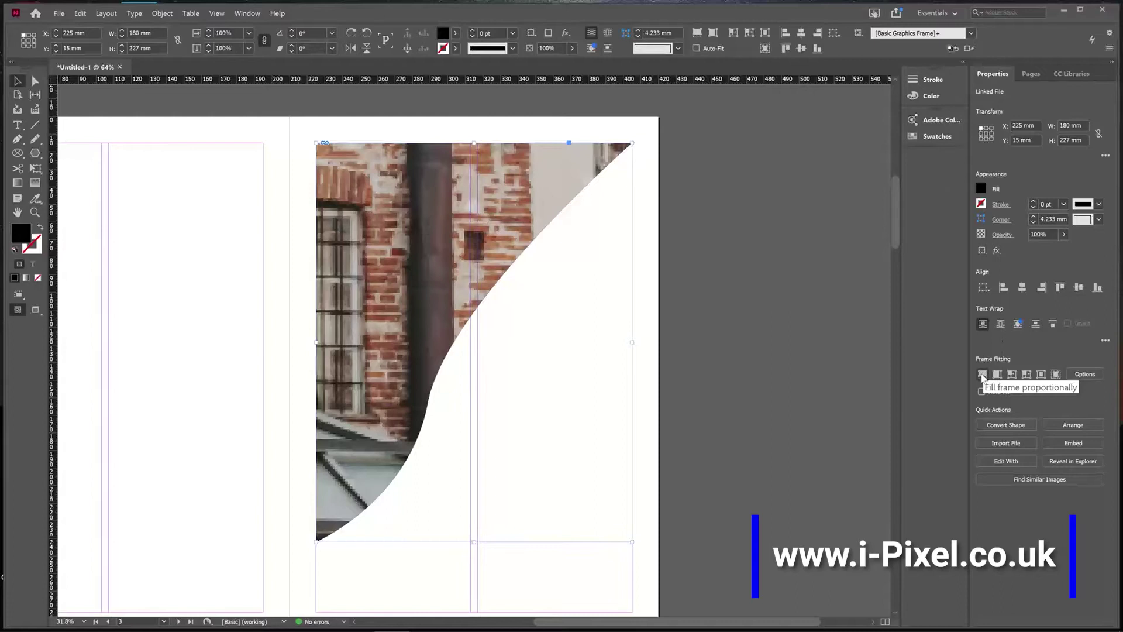
Apply Fill Frame Proportionally, then Fit Content Proportionally, leaving a black strip along the left edge
left_click(982, 375)
right_click(426, 290)
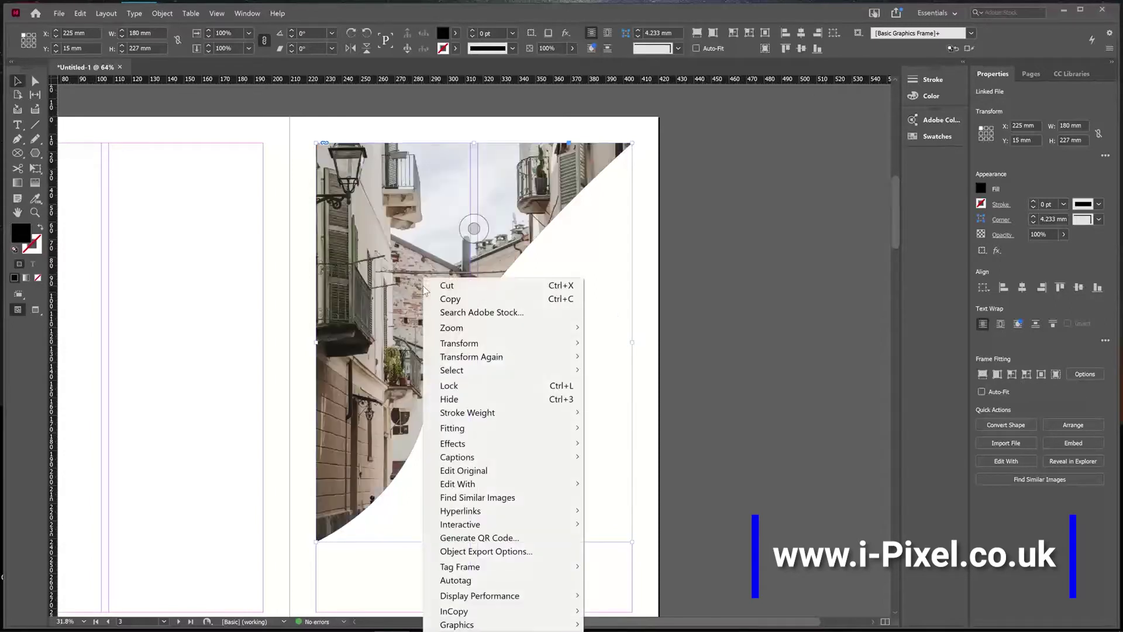
mouse_move(480, 430)
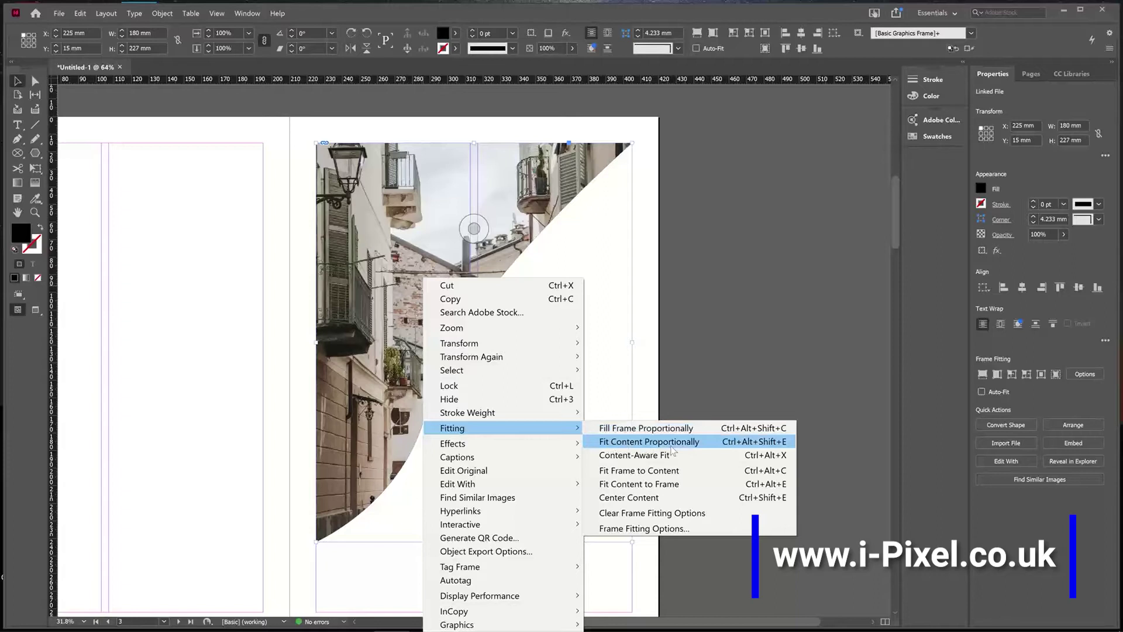
left_click(672, 447)
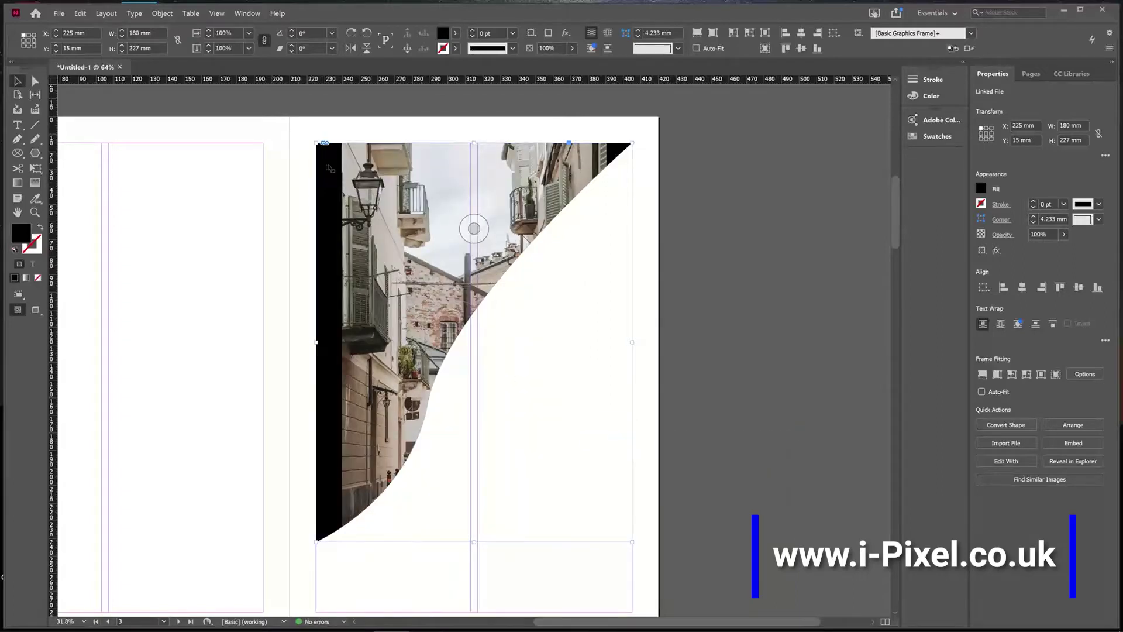
Apply Fitting > Content-Aware Fit so the alley photo fills the whole curved frame
right_click(415, 184)
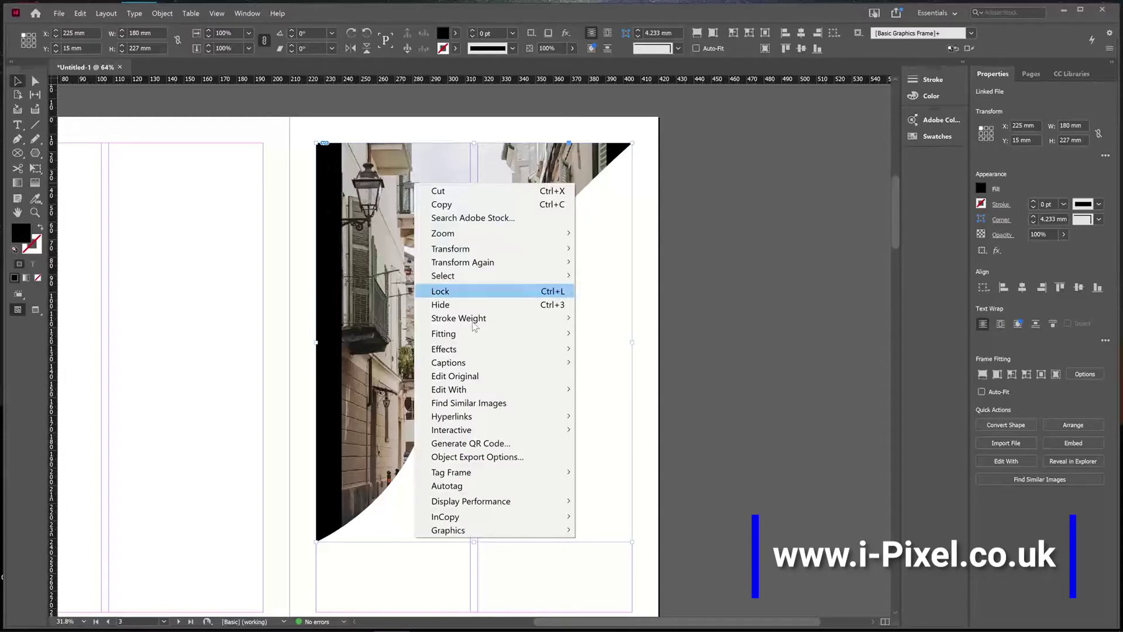
mouse_move(479, 339)
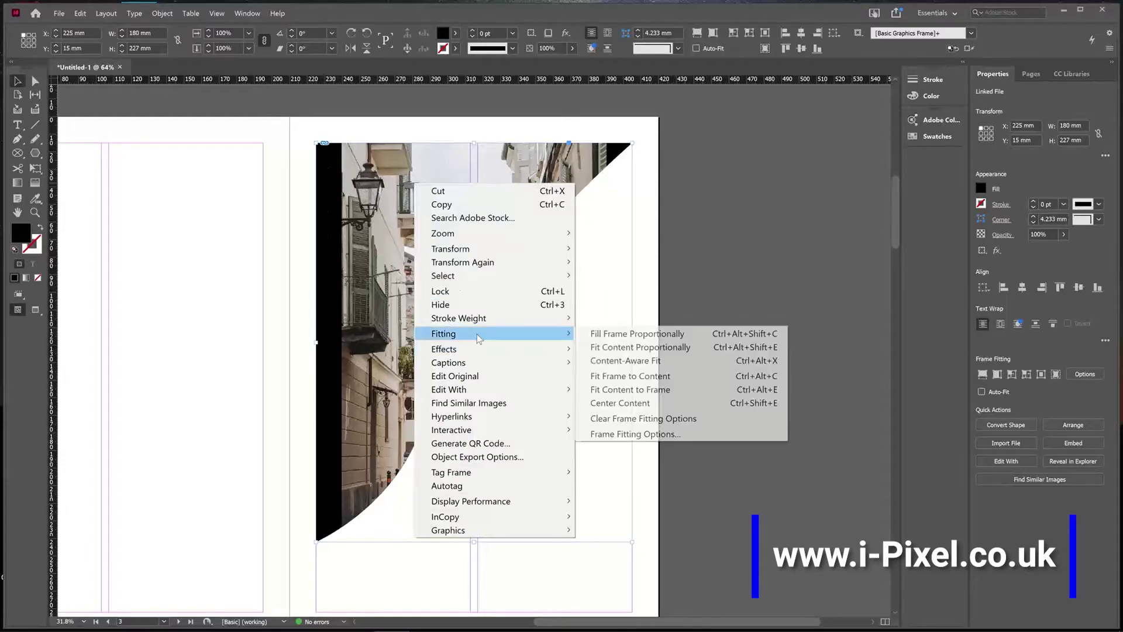
left_click(624, 363)
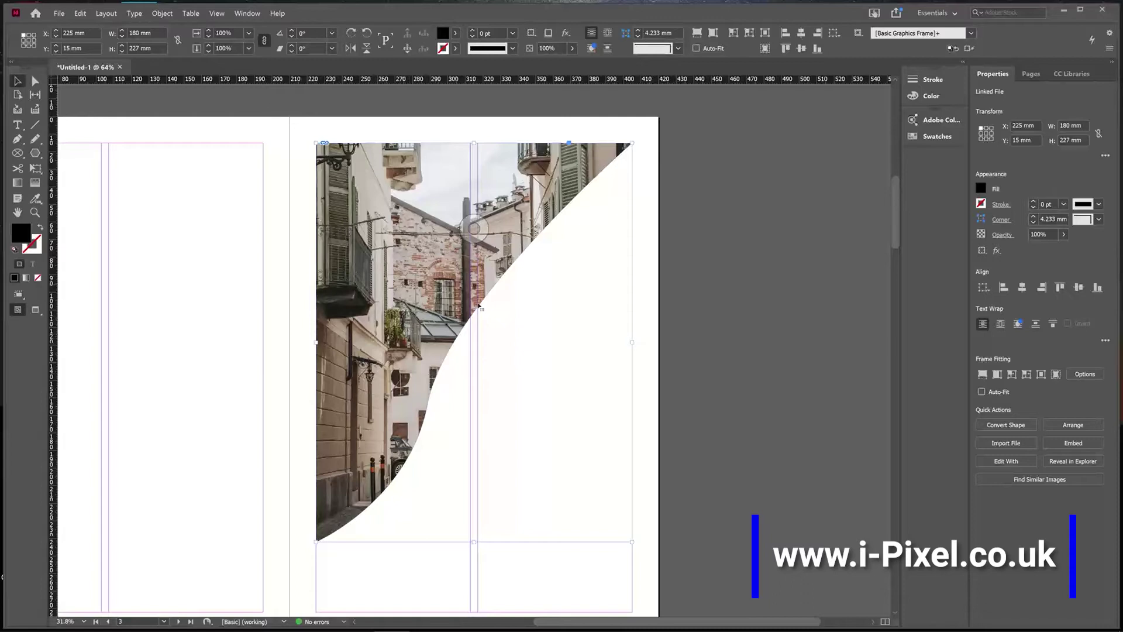
Fit the frame to the photo, enlarging it to 180.253 × 271.392 mm above the page
right_click(432, 300)
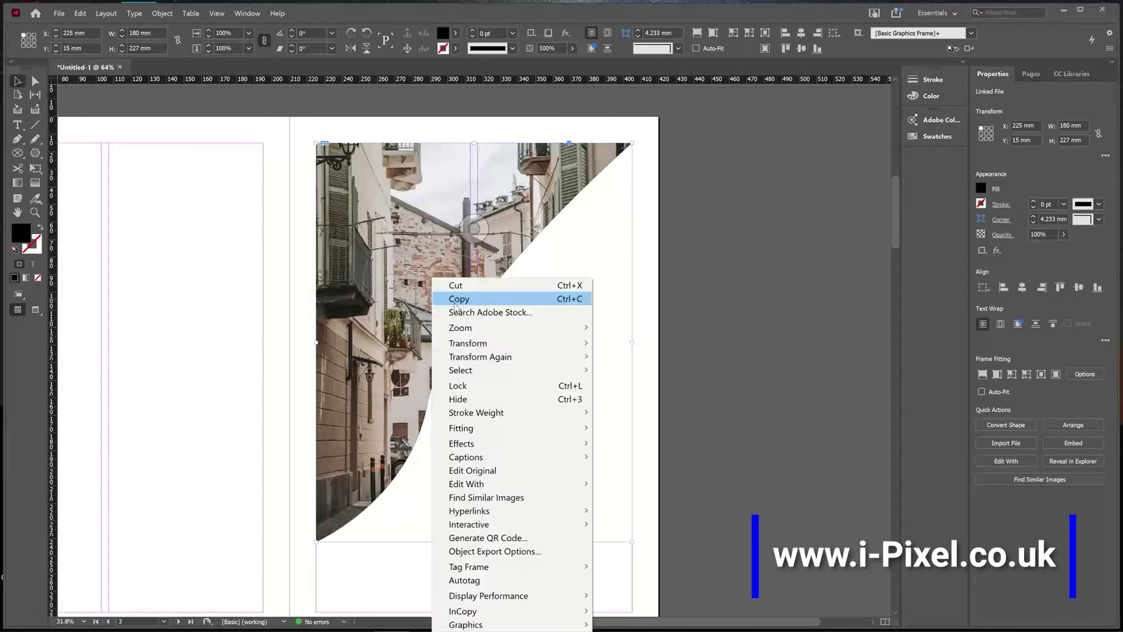
mouse_move(513, 435)
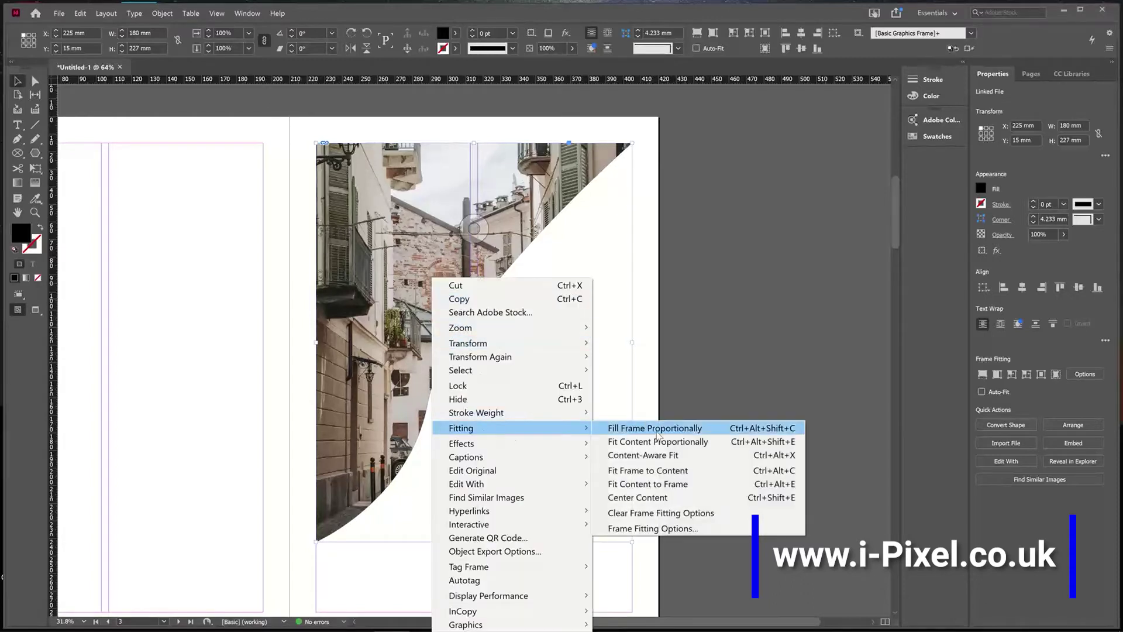
left_click(650, 475)
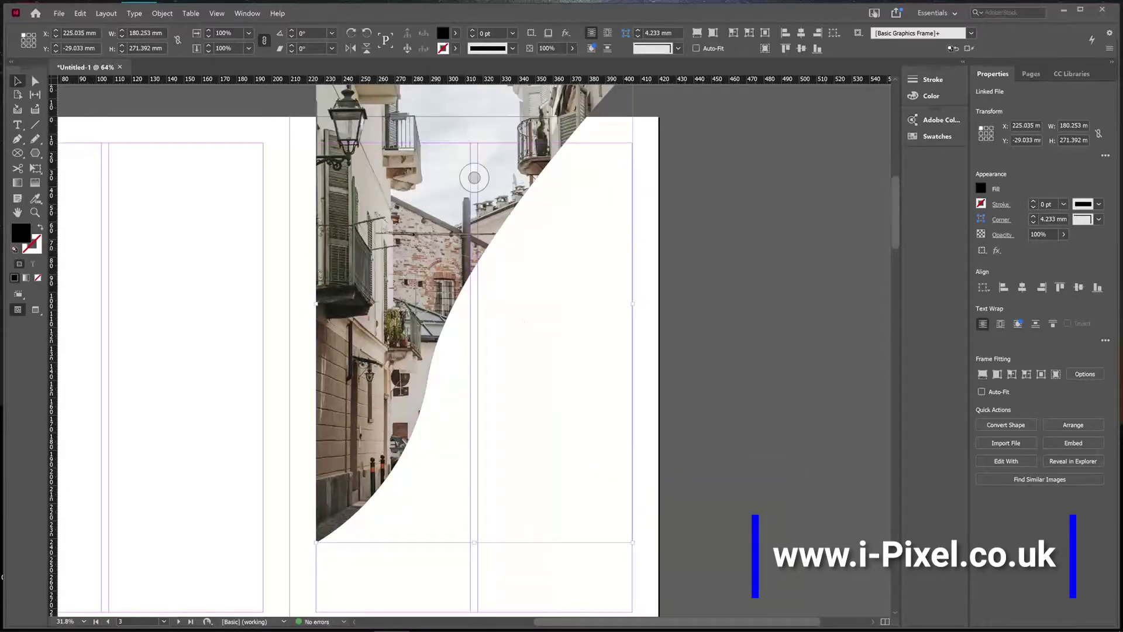
Apply Fit Content to Frame so the photo fills the enlarged frame
scroll(546, 263, "up", 2)
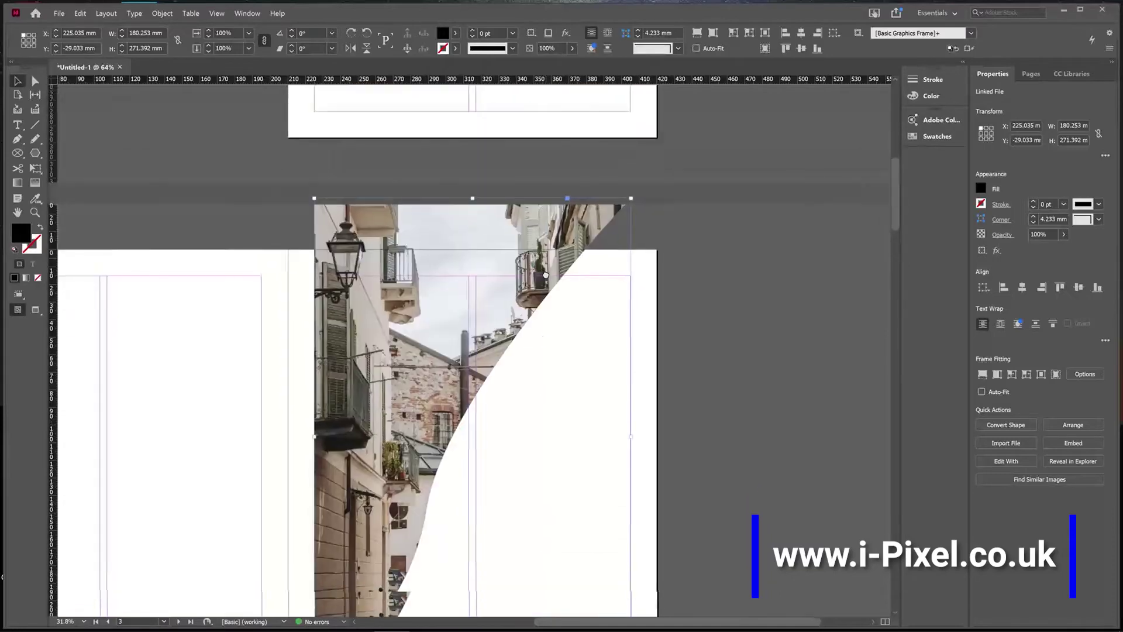
scroll(545, 269, "down", 2)
right_click(459, 257)
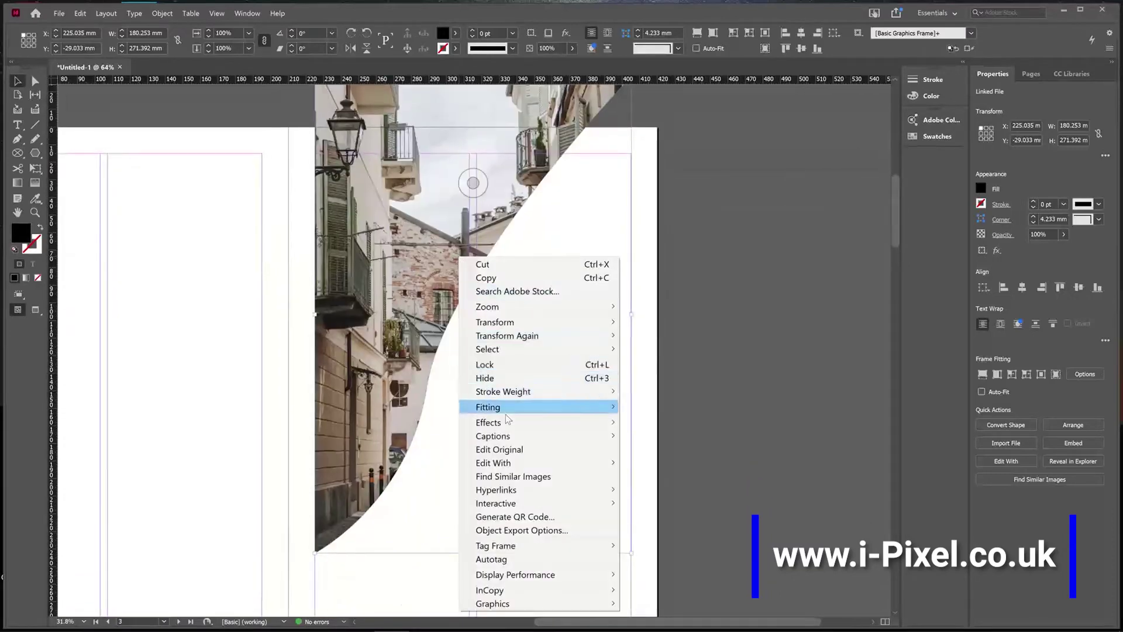
mouse_move(506, 416)
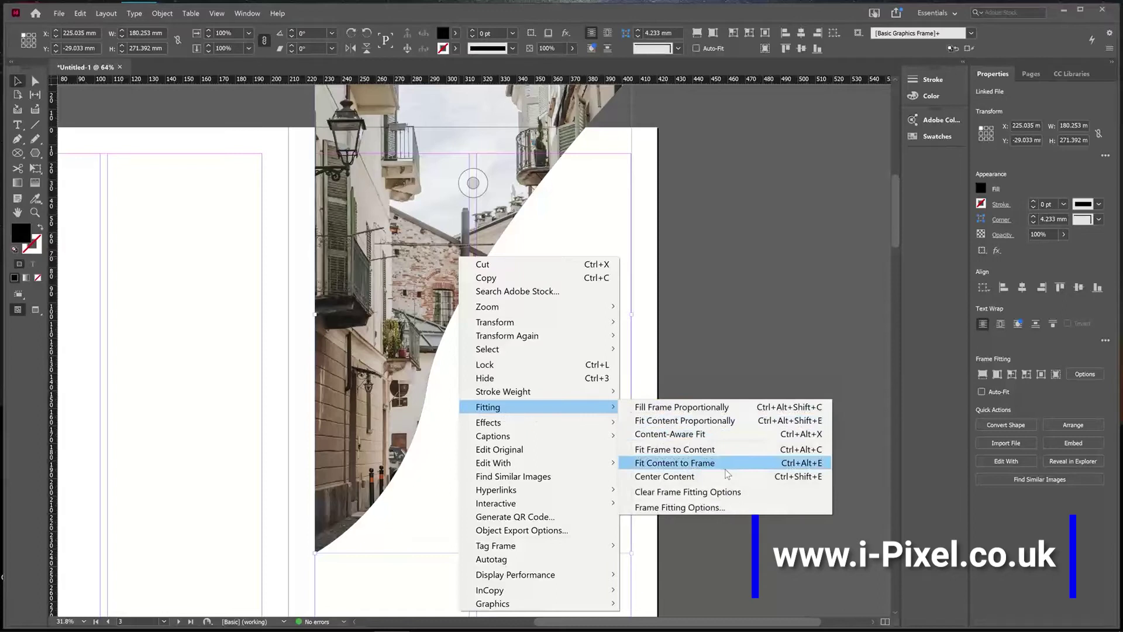
left_click(725, 466)
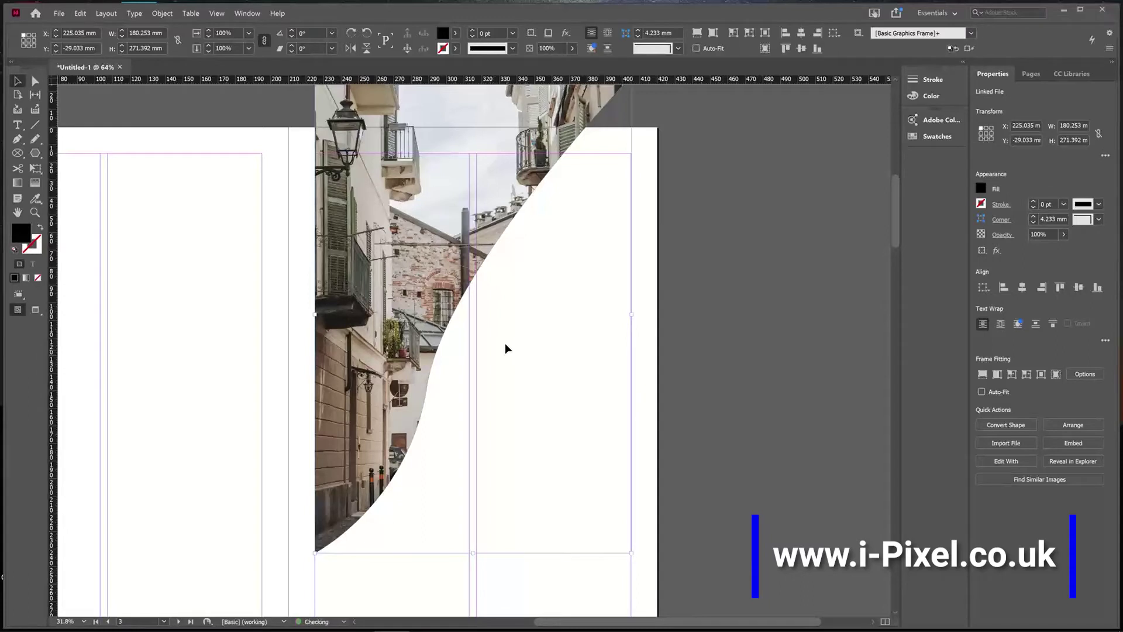
Undo twice to restore the 180 × 227 mm frame, then refit the photo with Fit Content to Frame
key("ctrl+z")
key("ctrl+z")
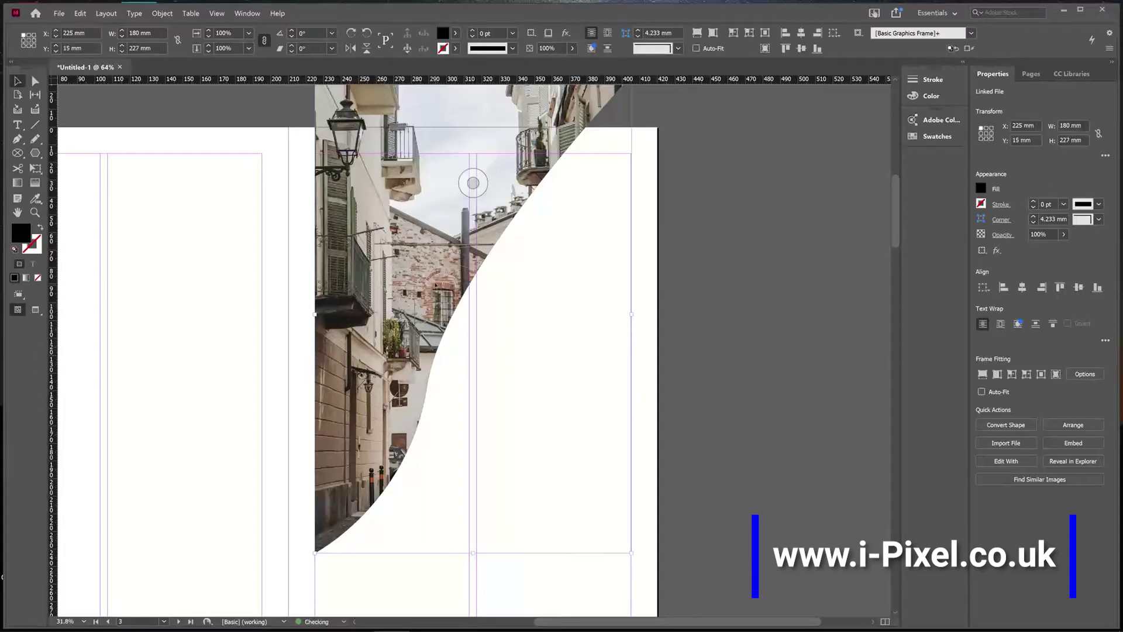
key("ctrl+z")
key("ctrl+z")
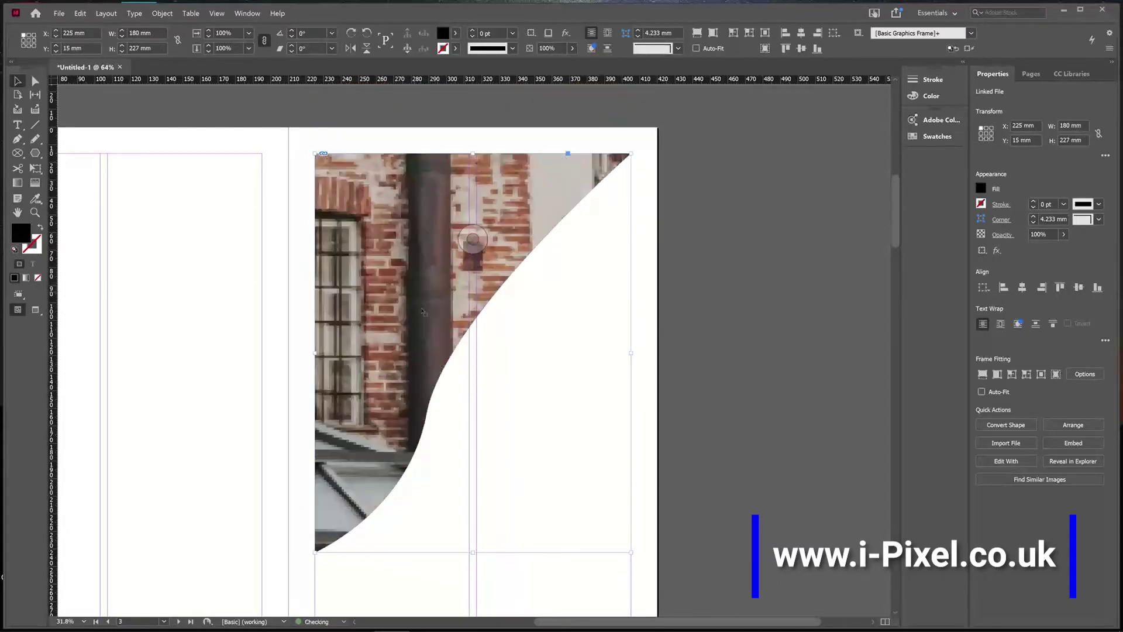
right_click(418, 306)
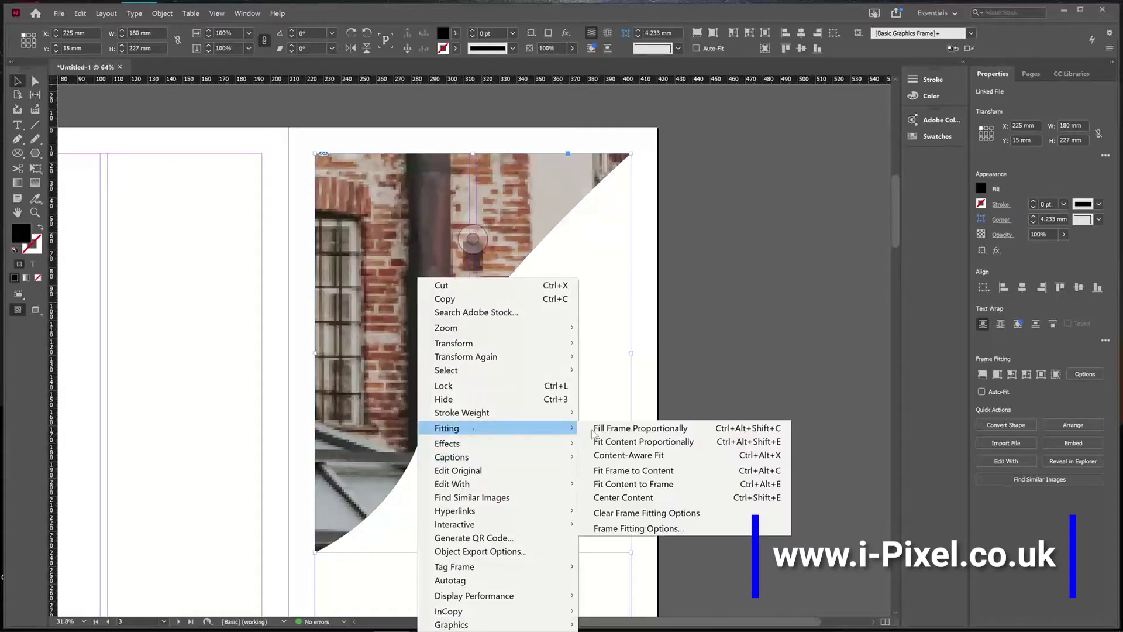
left_click(621, 487)
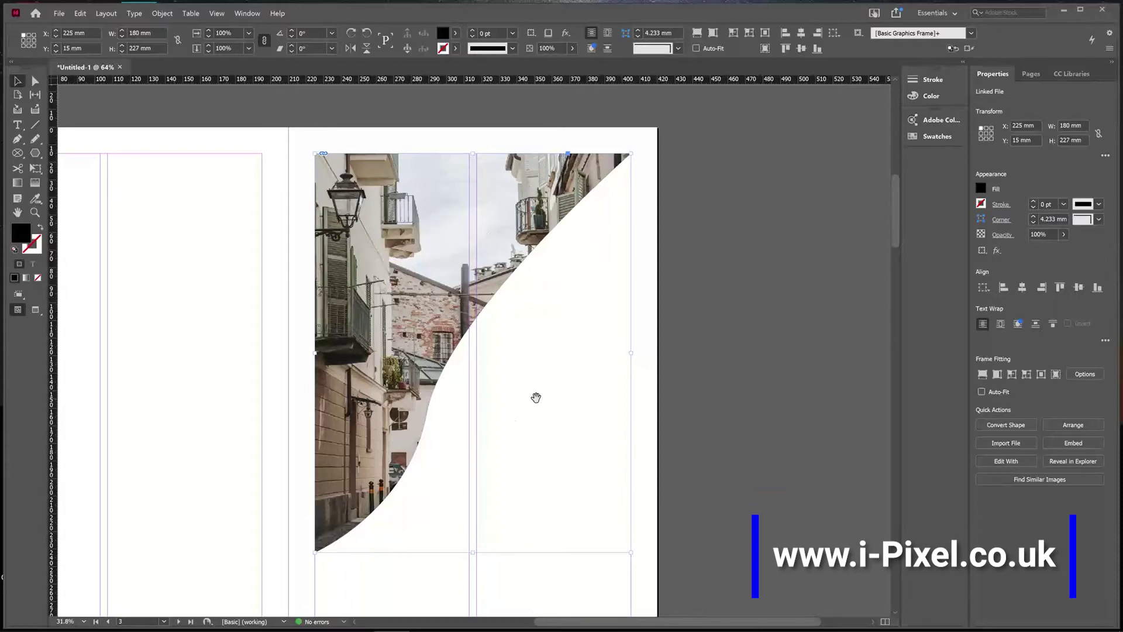
scroll(535, 394, "left", 3)
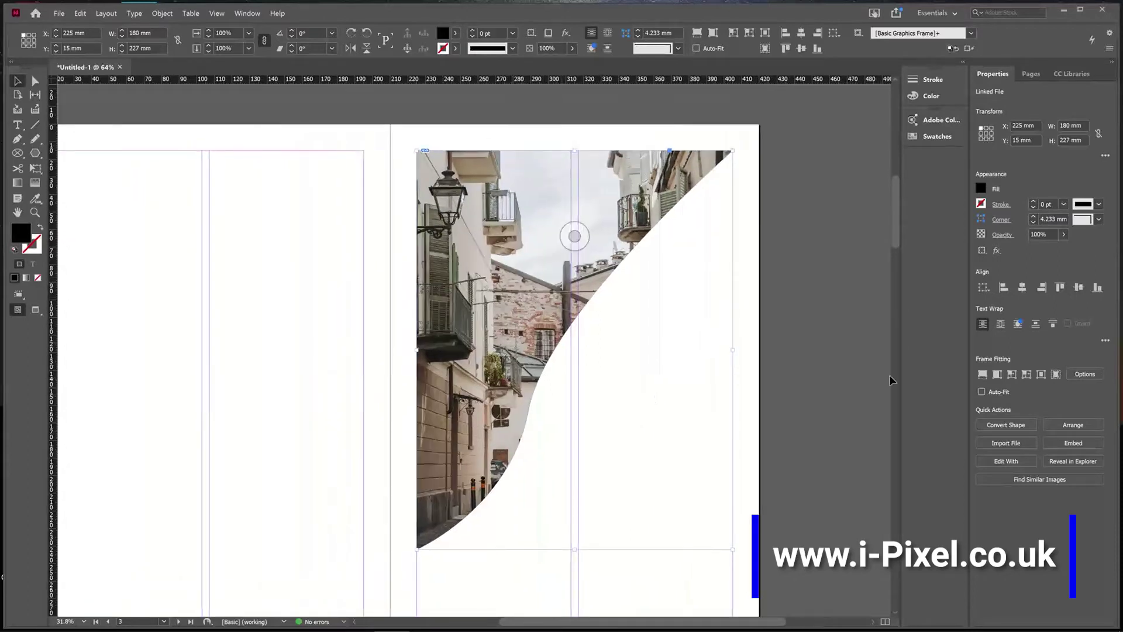
Refill the frame proportionally with the photo, deselect it, and fit the whole spread in the window
left_click(983, 374)
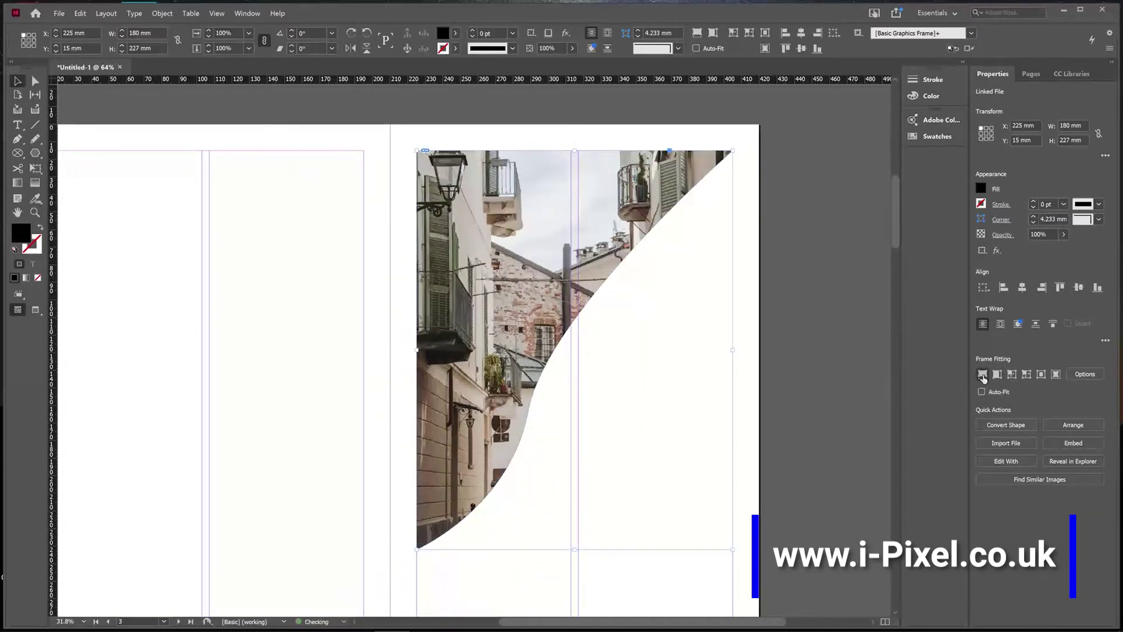
left_click(819, 375)
key("ctrl+alt+0")
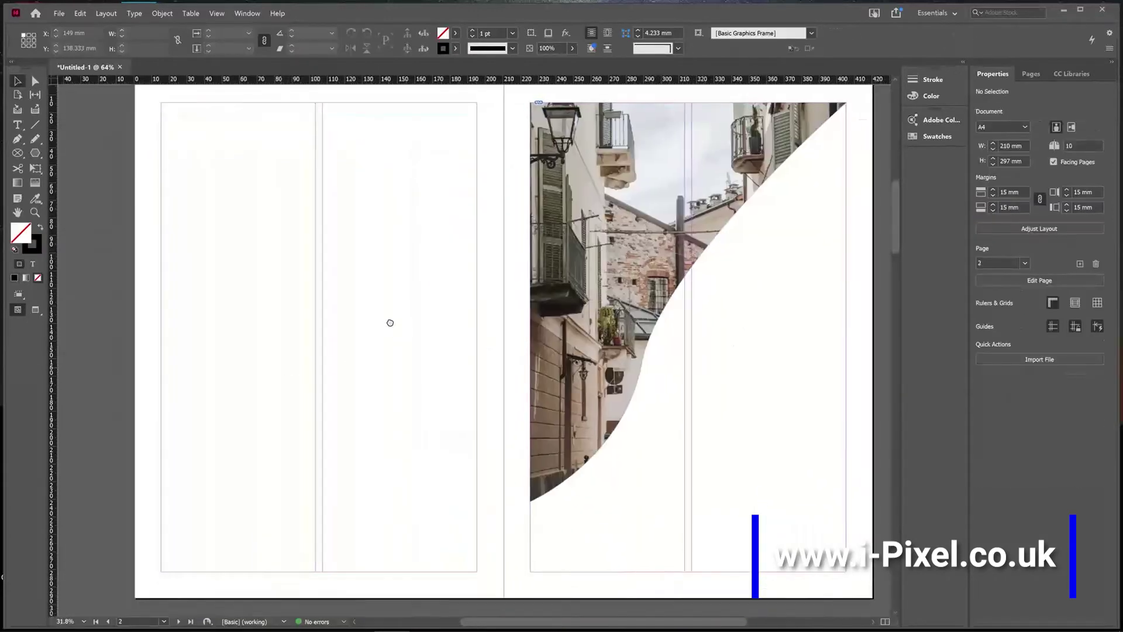
left_click(18, 139)
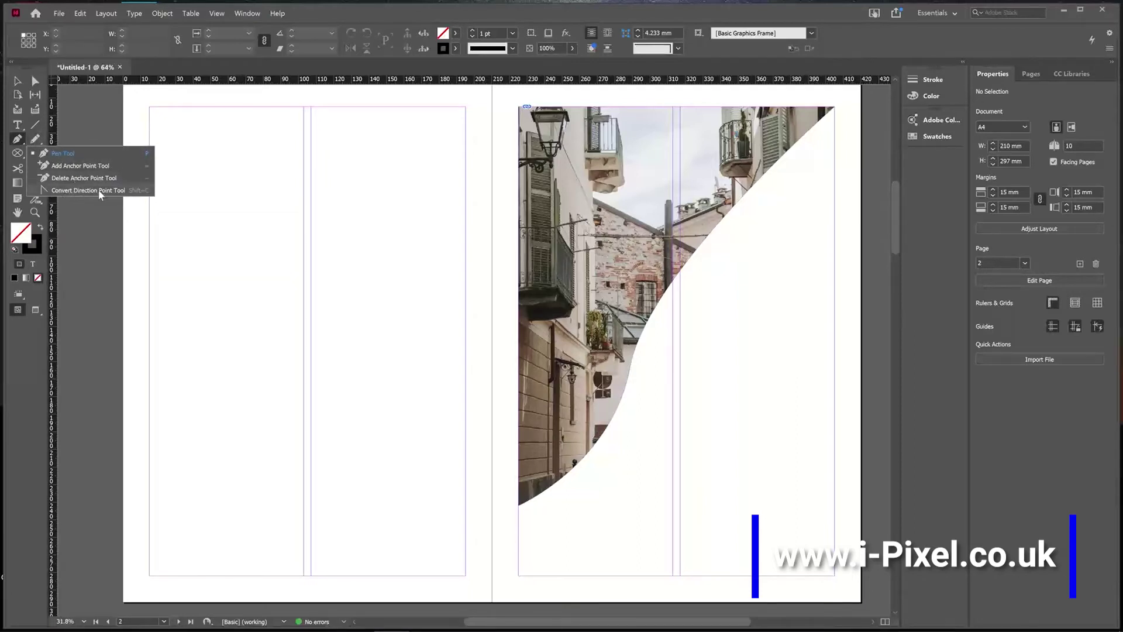
Draw a closed triangle on the left page from the right margin corners to a mid-left point
left_click(77, 160)
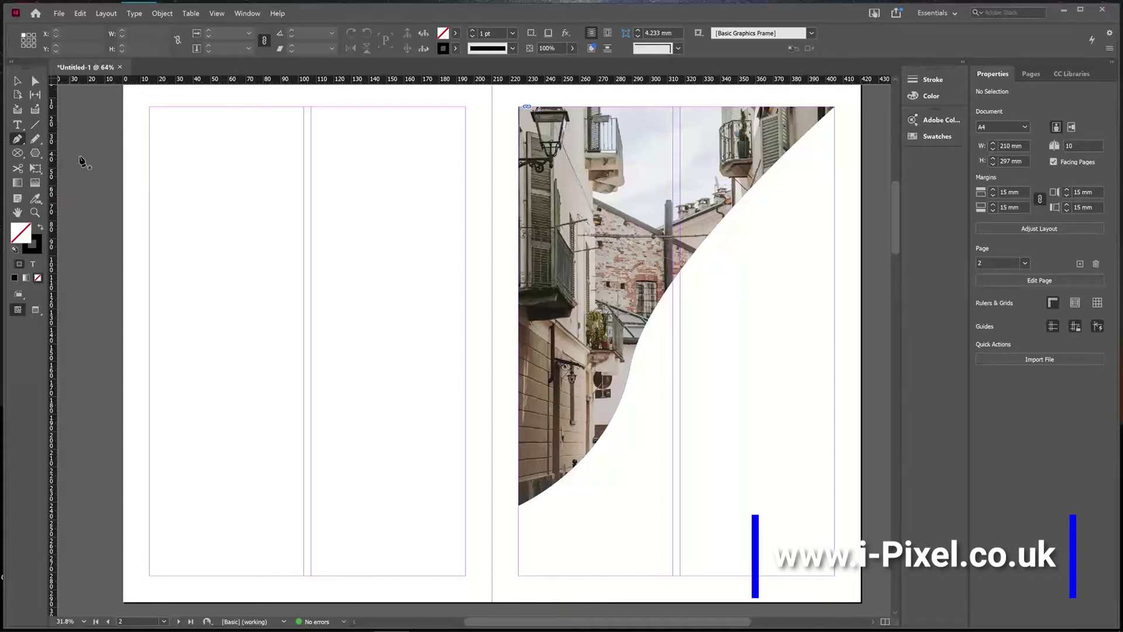
left_click(466, 107)
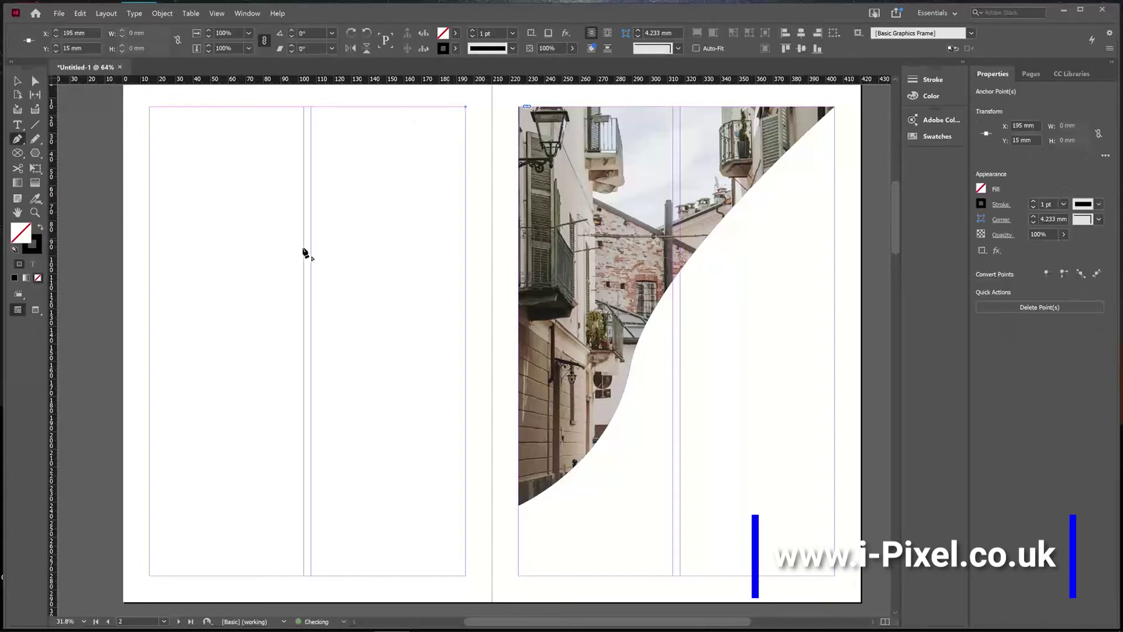
left_click(267, 341)
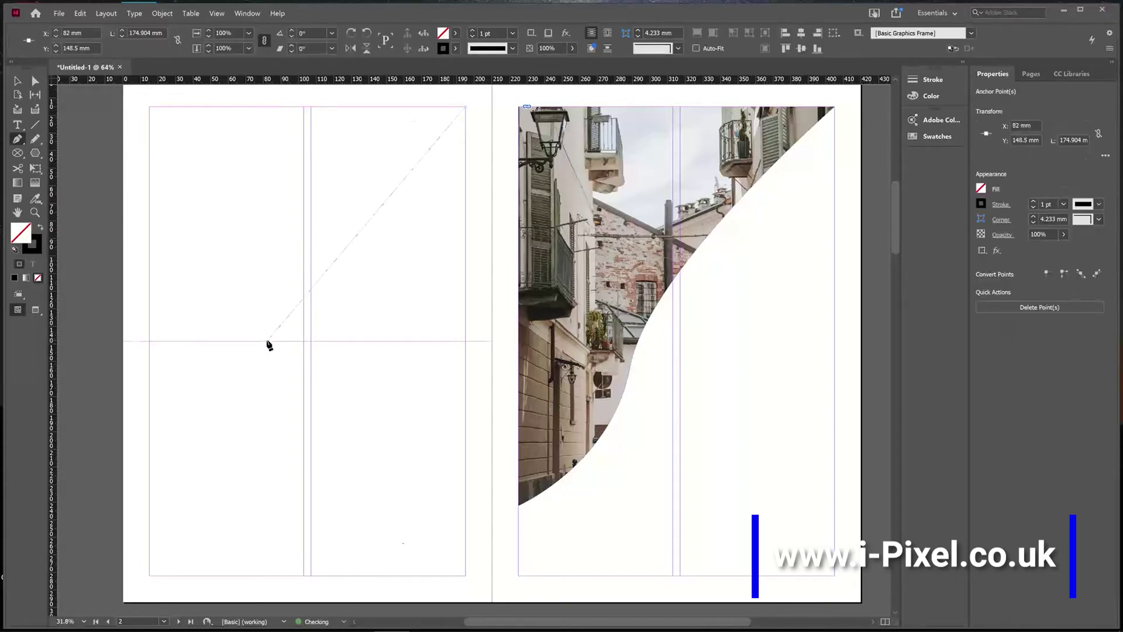
left_click(466, 576)
left_click(466, 108)
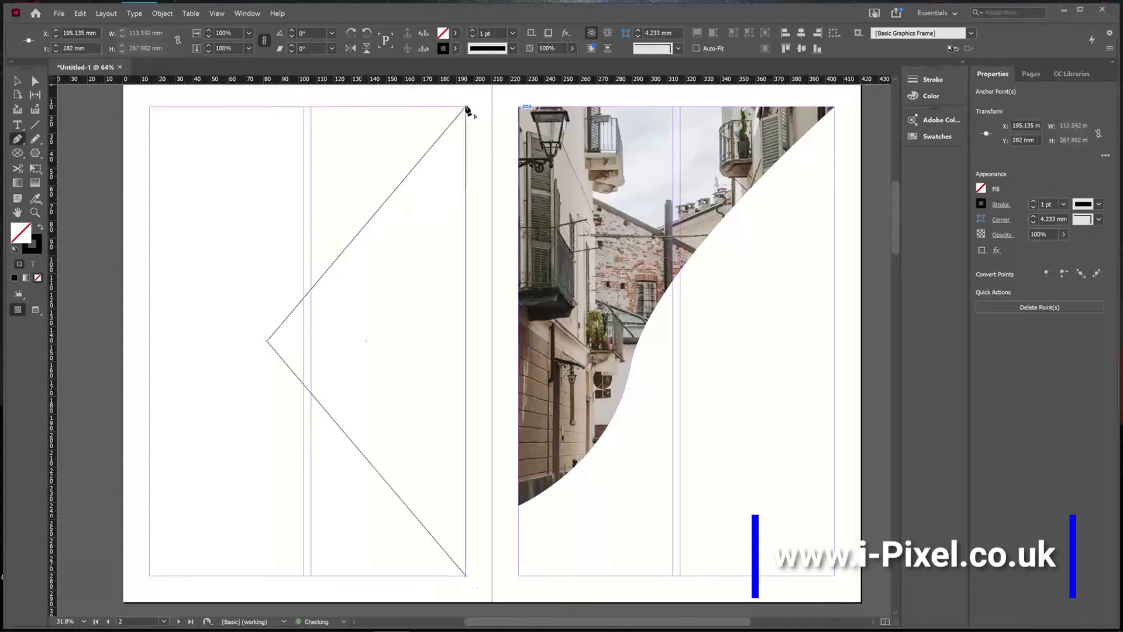
Fill the triangle with the C=0 M=55 Y=46 K=0 swatch and set its stroke to None
left_click(946, 142)
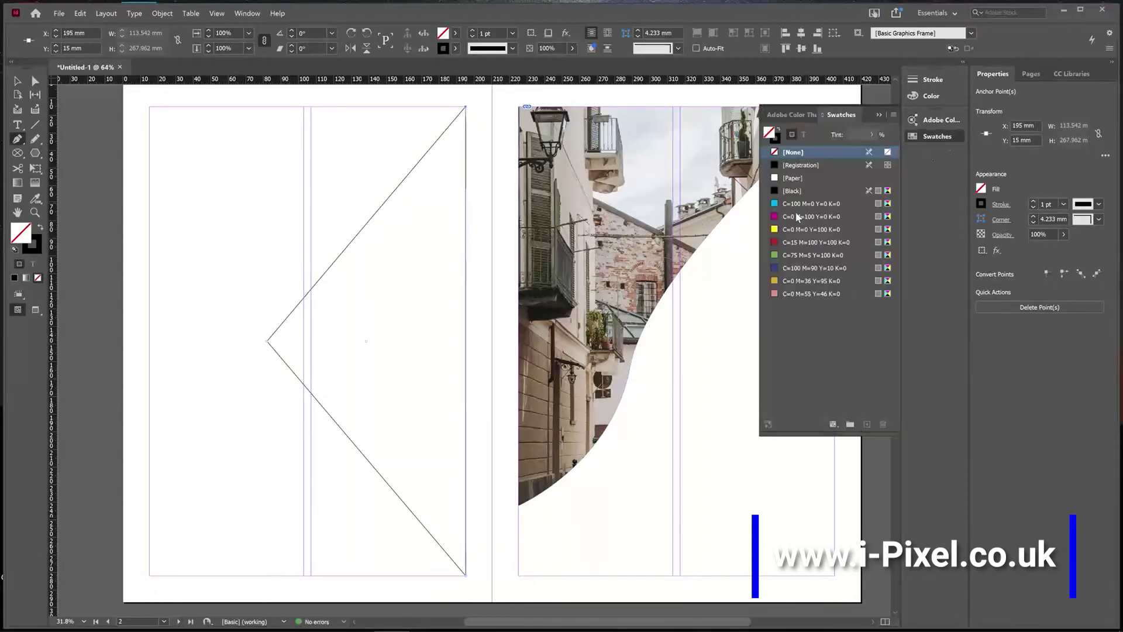
left_click(795, 292)
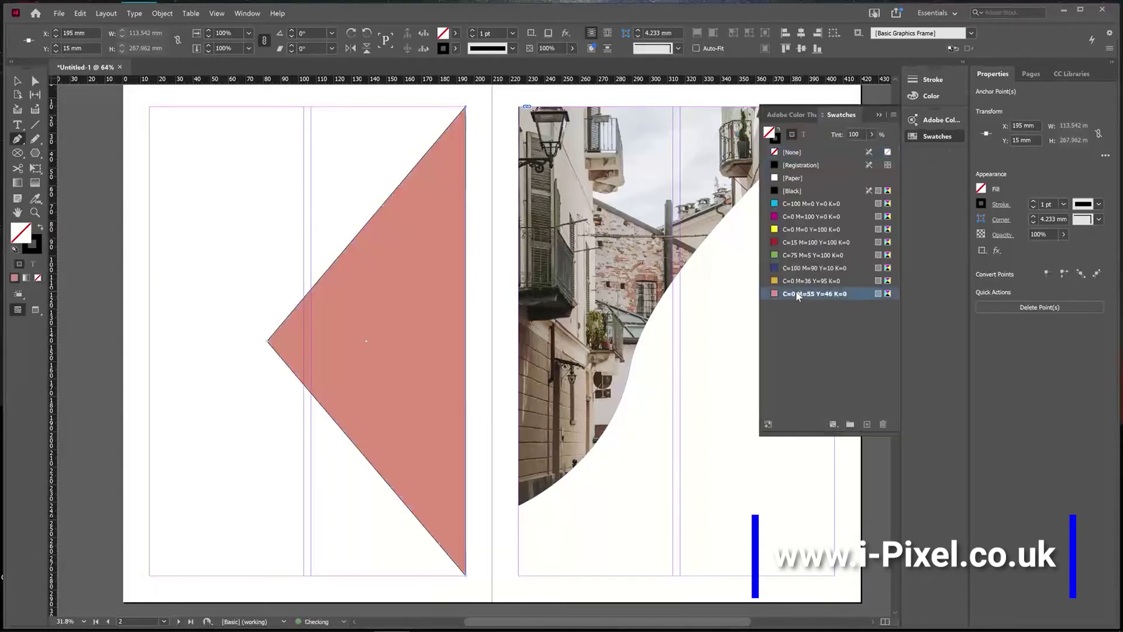
left_click(28, 250)
left_click(37, 277)
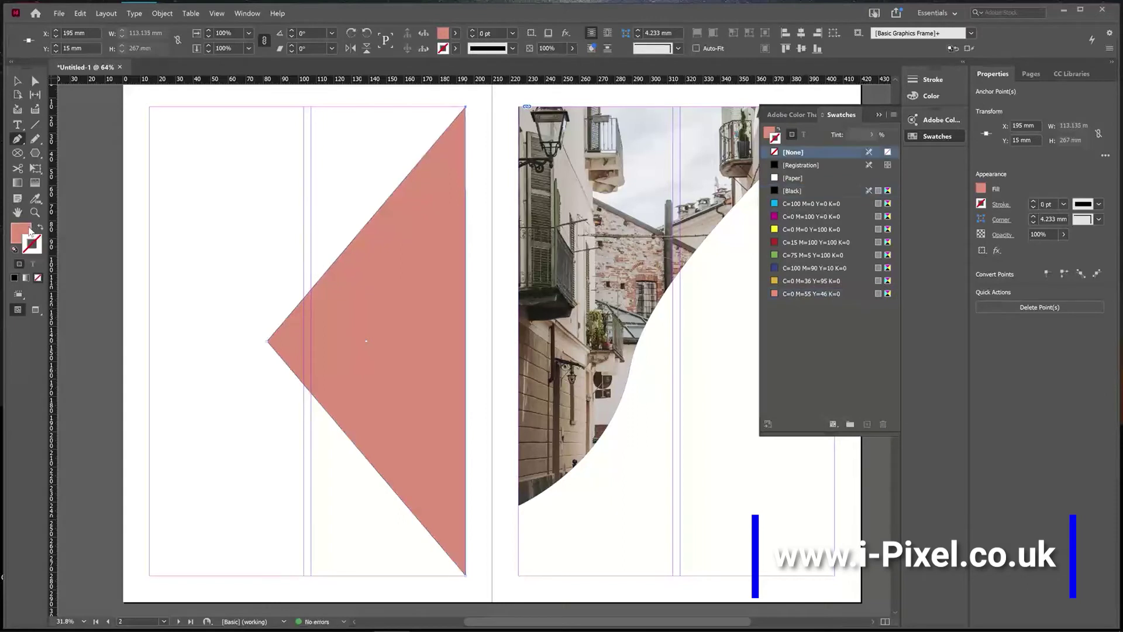
left_click(28, 230)
left_click(35, 154)
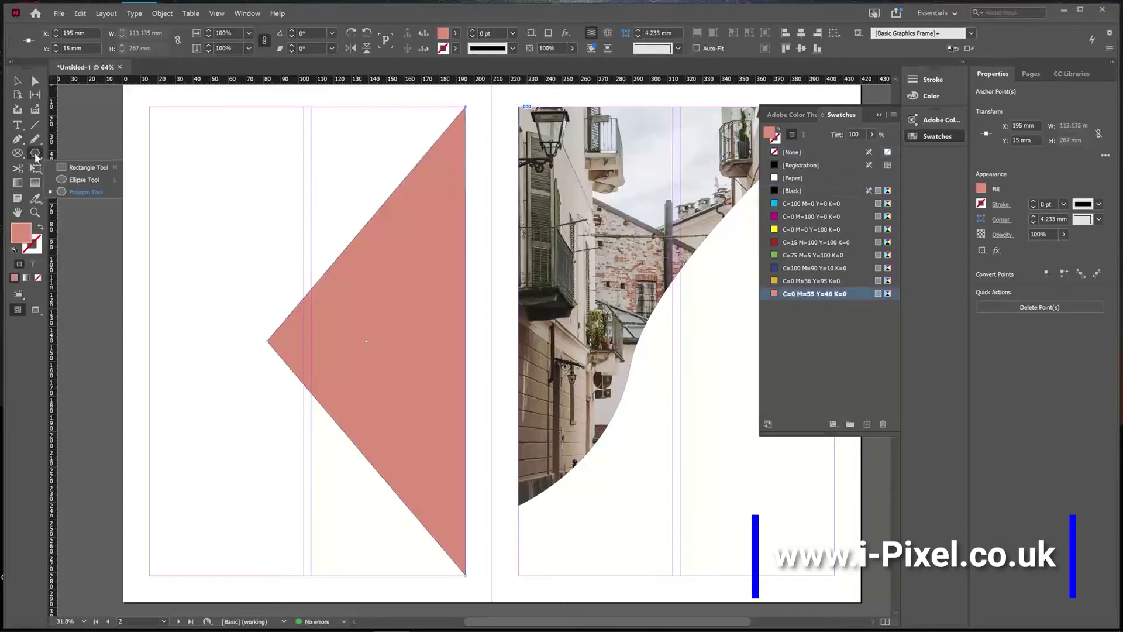
Draw an 87.531 × 118.647 mm rectangle in the lower right column, salmon fill, no stroke
left_click(88, 167)
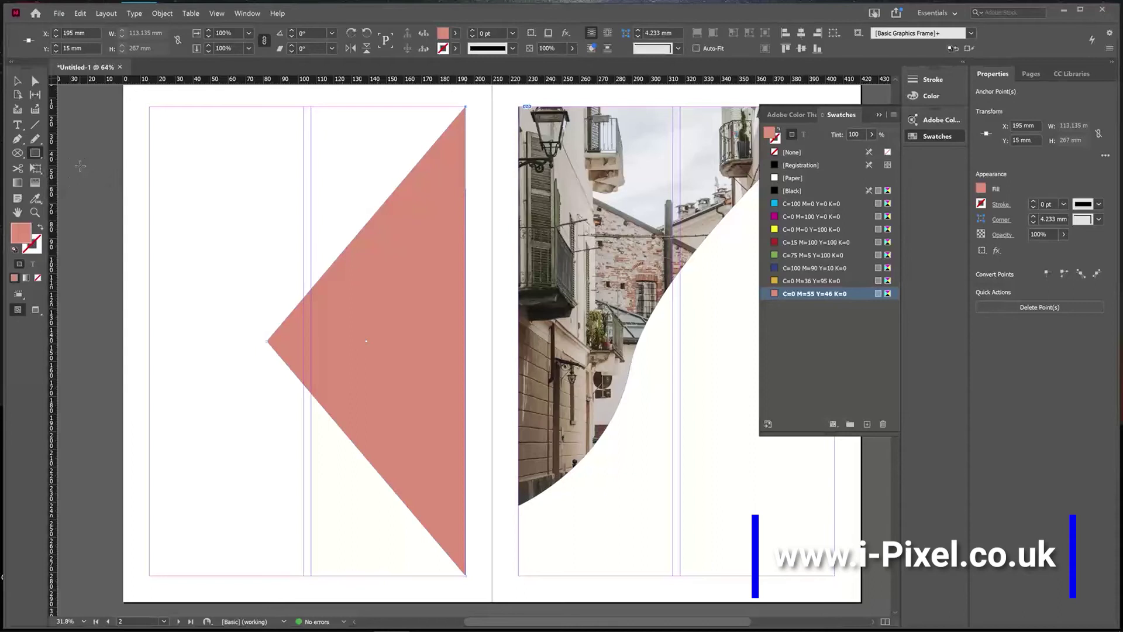
left_click_drag(555, 391, 444, 279)
scroll(445, 279, "right", 3)
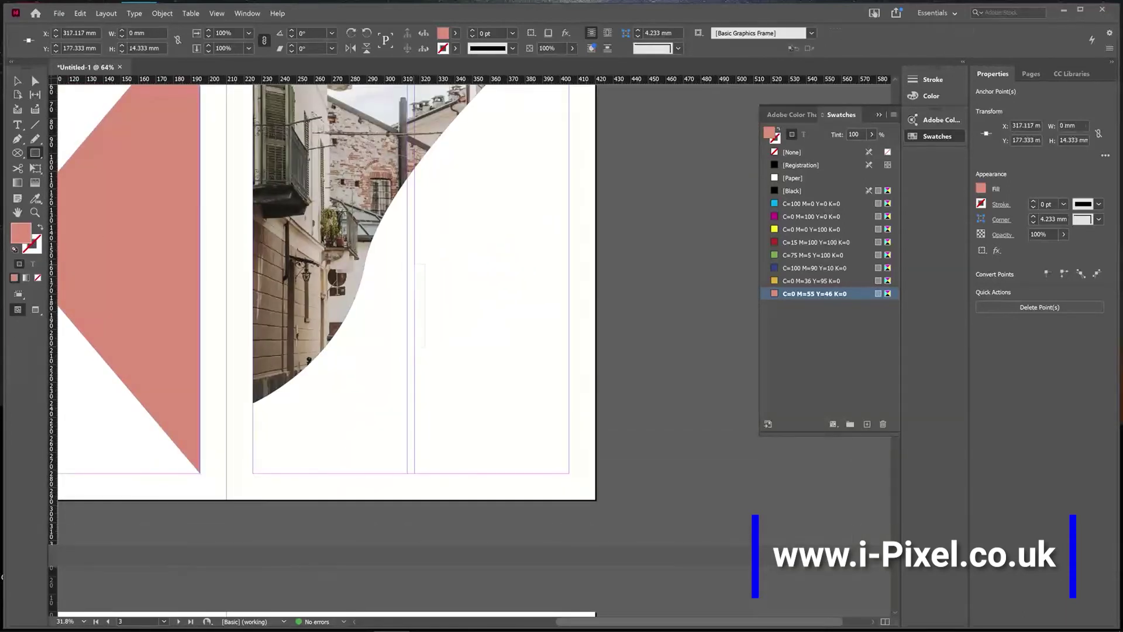
left_click_drag(415, 265, 569, 473)
left_click(795, 294)
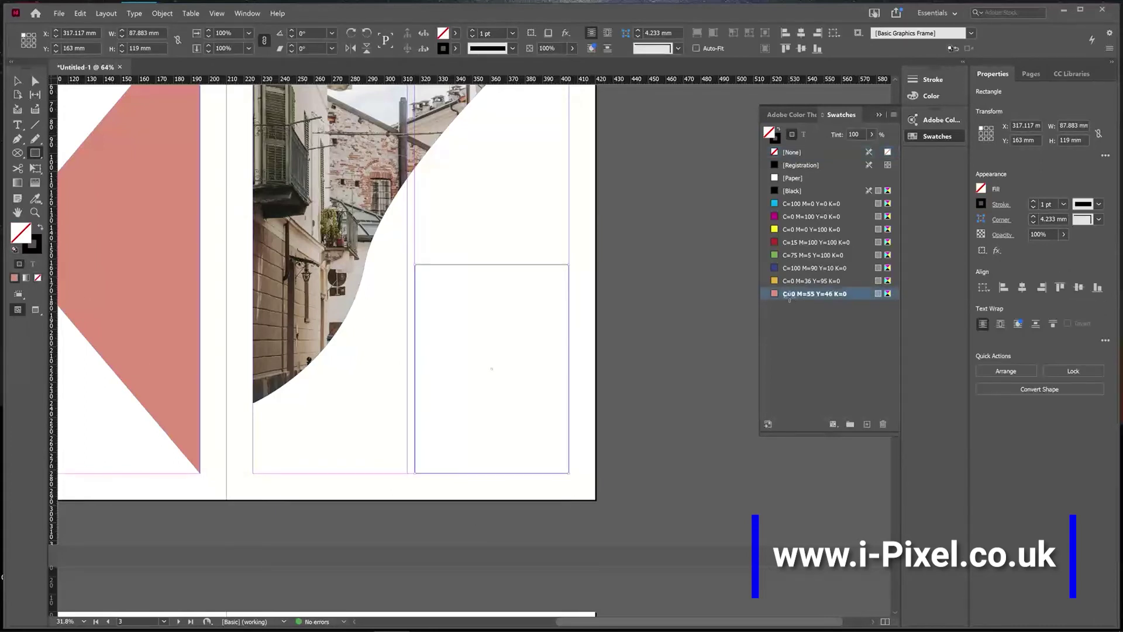
left_click(39, 278)
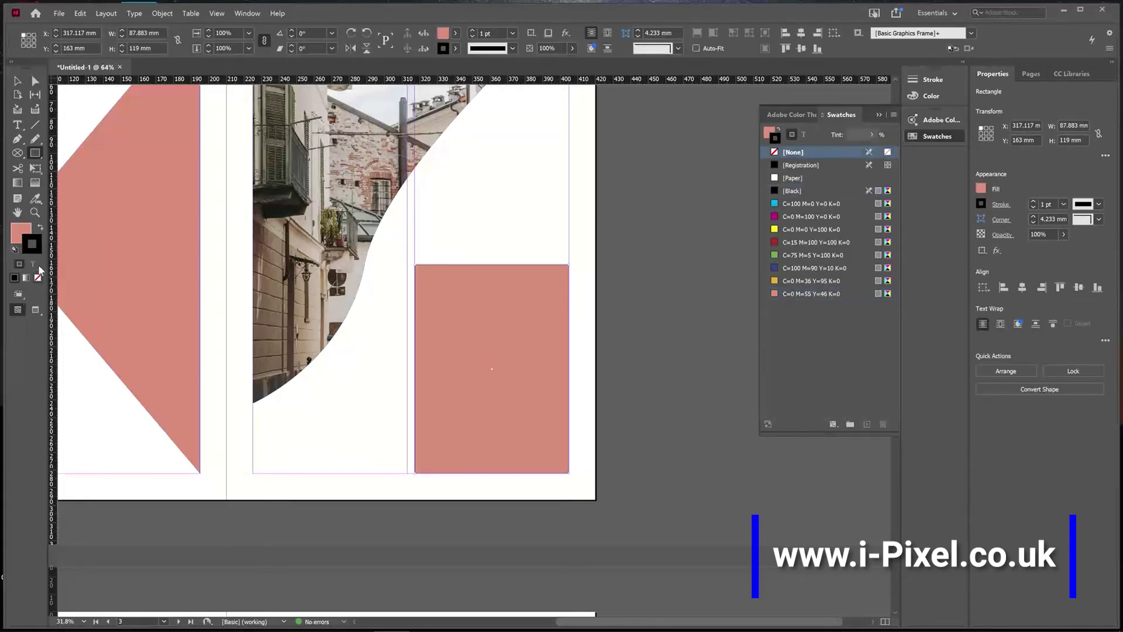
left_click(21, 231)
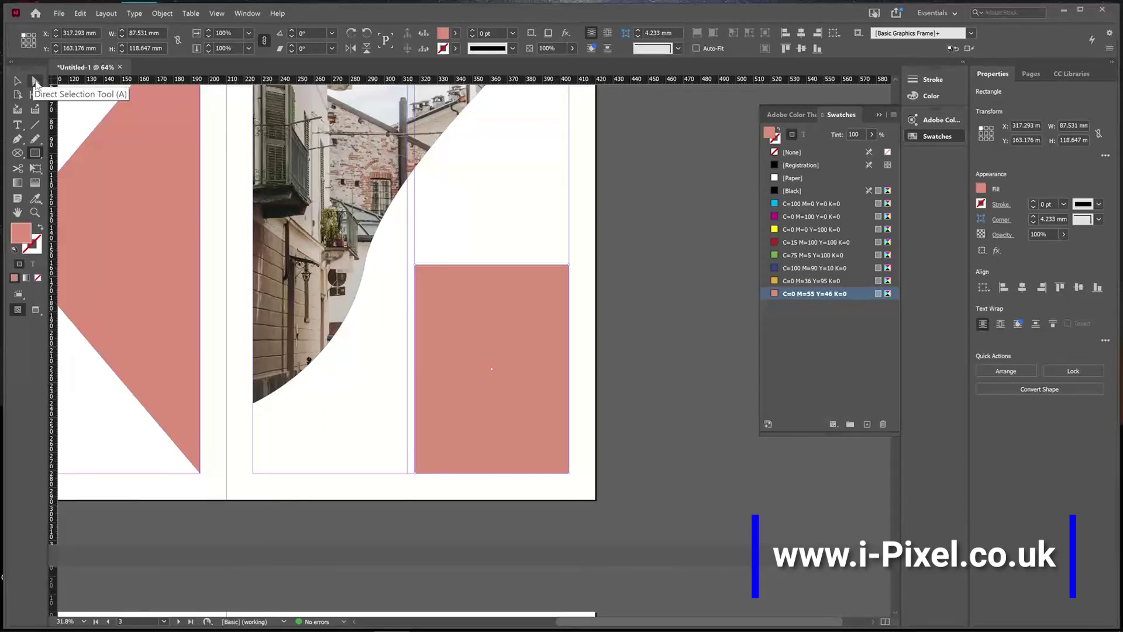
With the Direct Selection Tool, raise the salmon rectangle's top-right anchor to slant its top edge
left_click(35, 82)
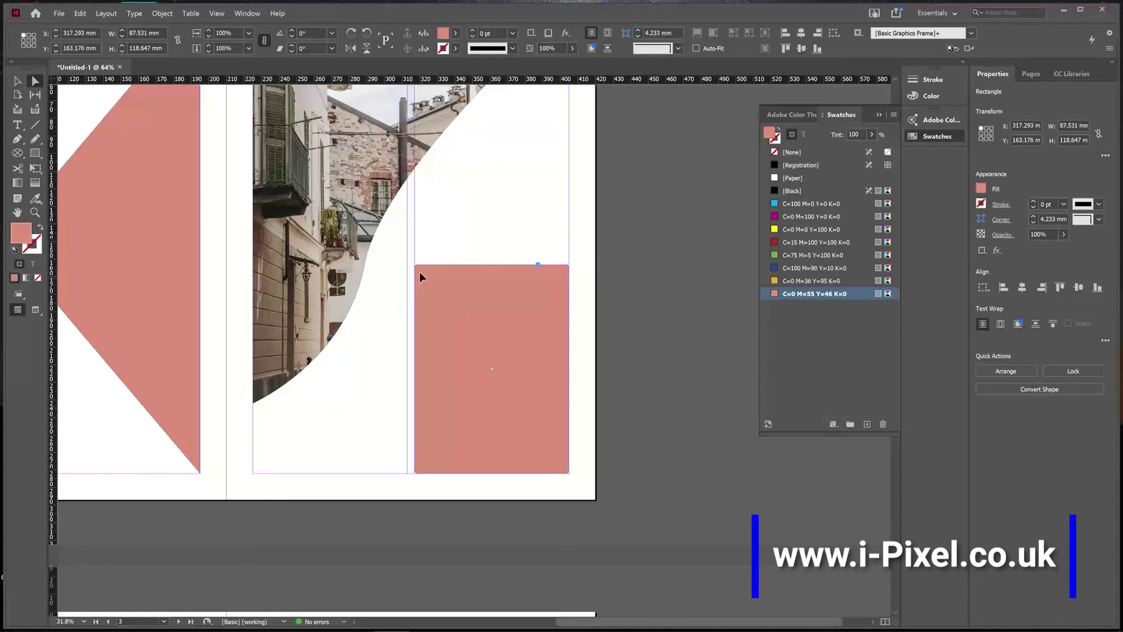
left_click(319, 416)
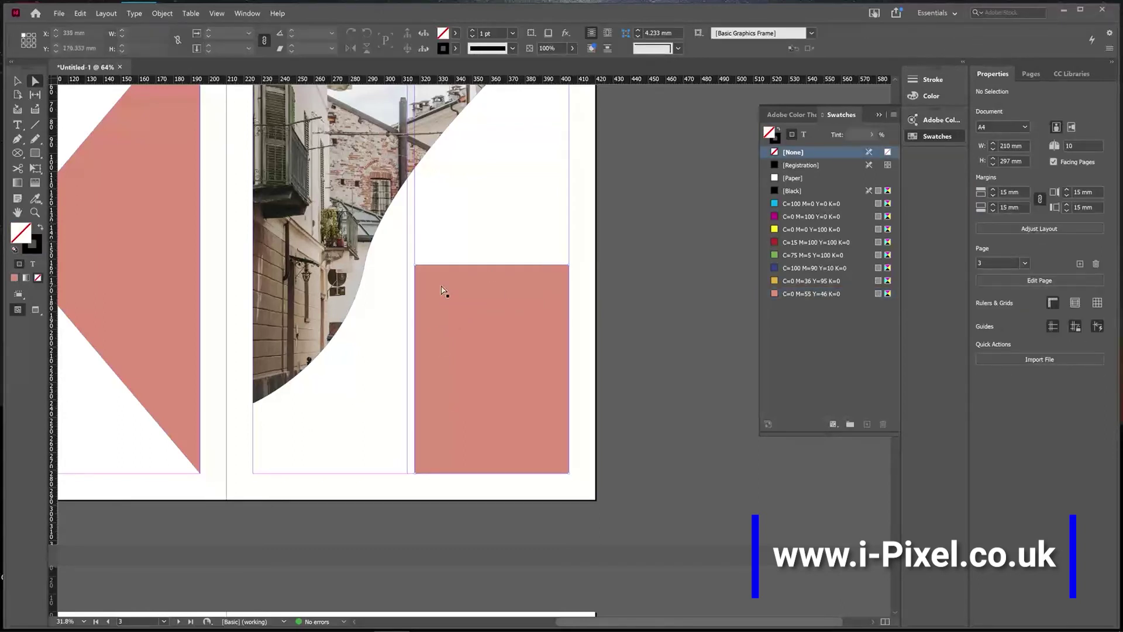
left_click(415, 266)
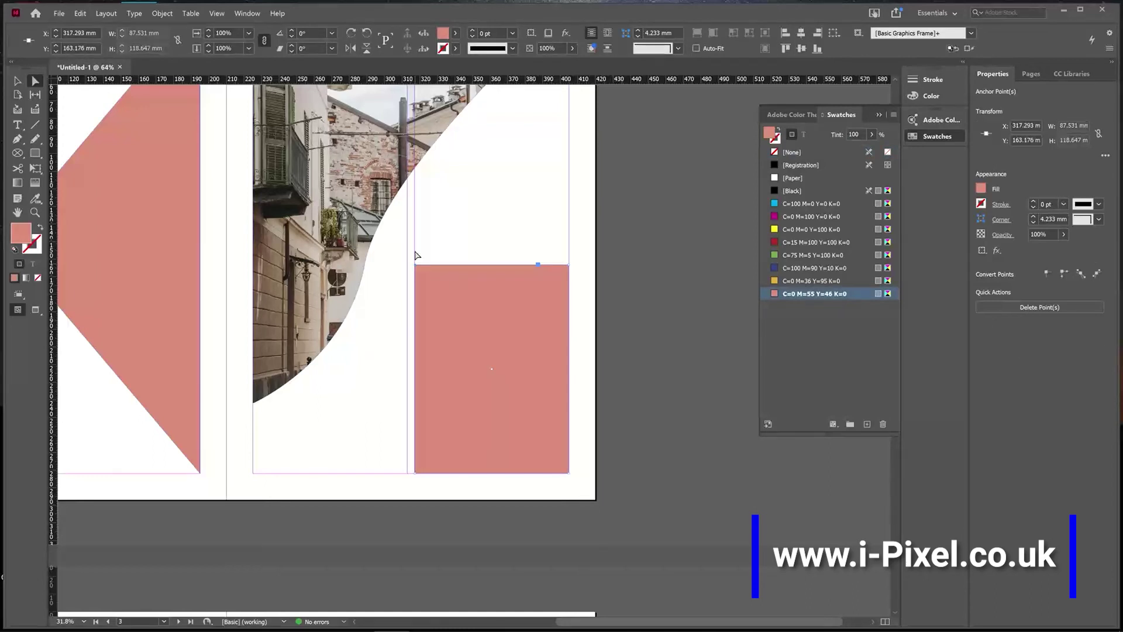
left_click(570, 266)
left_click_drag(570, 267, 569, 132)
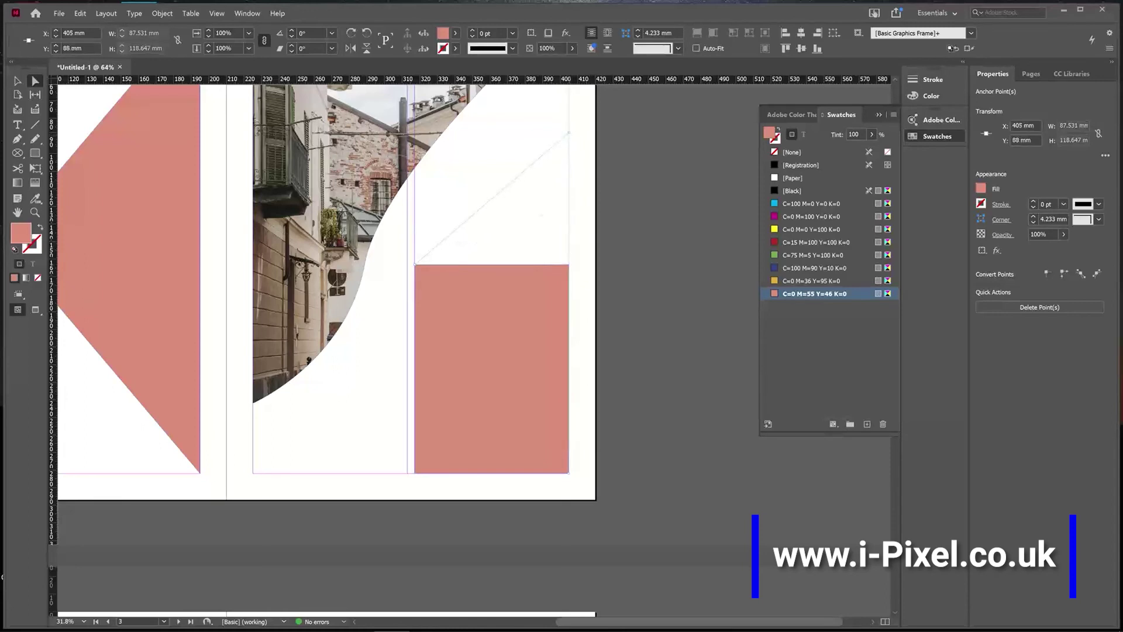
Lower the top-left anchor to steepen the slant, then reselect the 87.883 × 193.824 mm shape as an object
left_click(414, 264)
left_click_drag(418, 329, 415, 329)
left_click(659, 385)
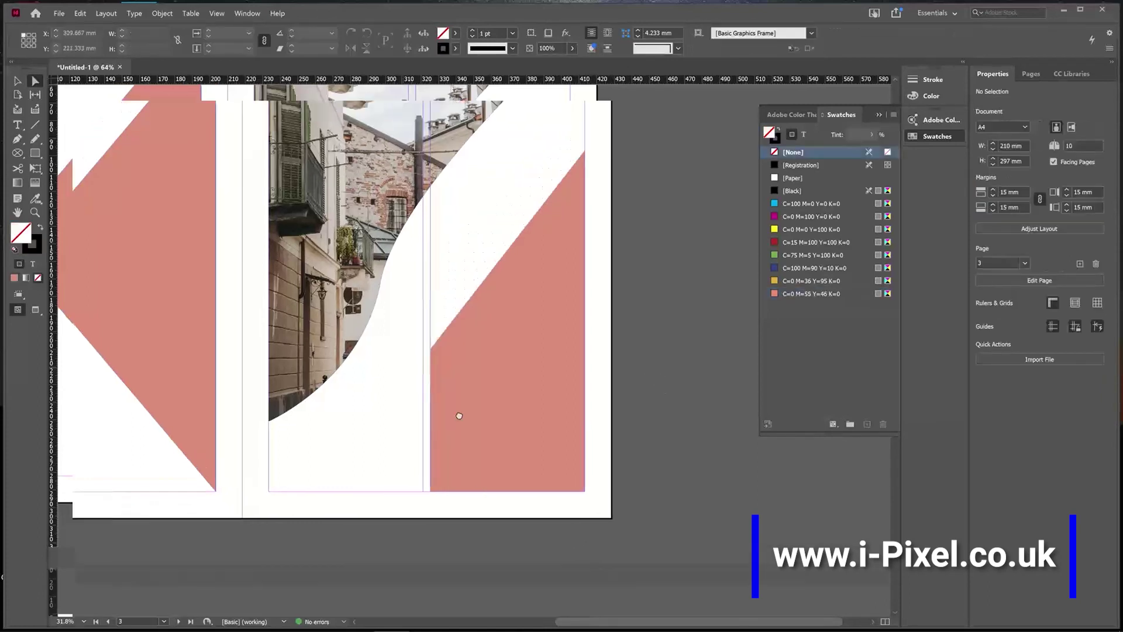
scroll(476, 429, "up", 1)
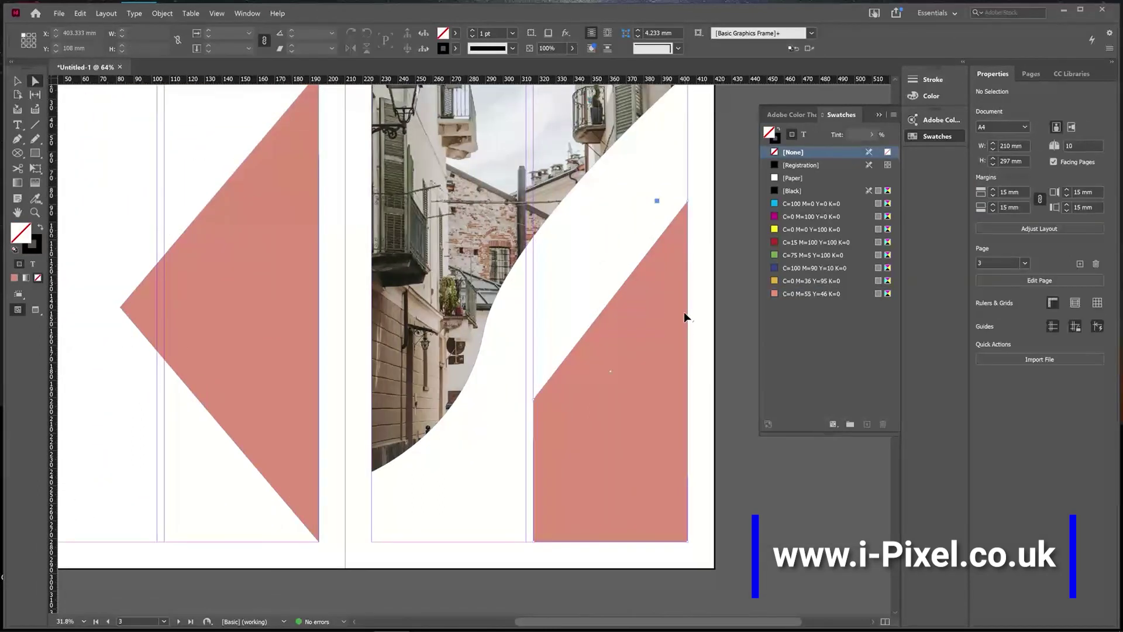
left_click(684, 315)
left_click(17, 83)
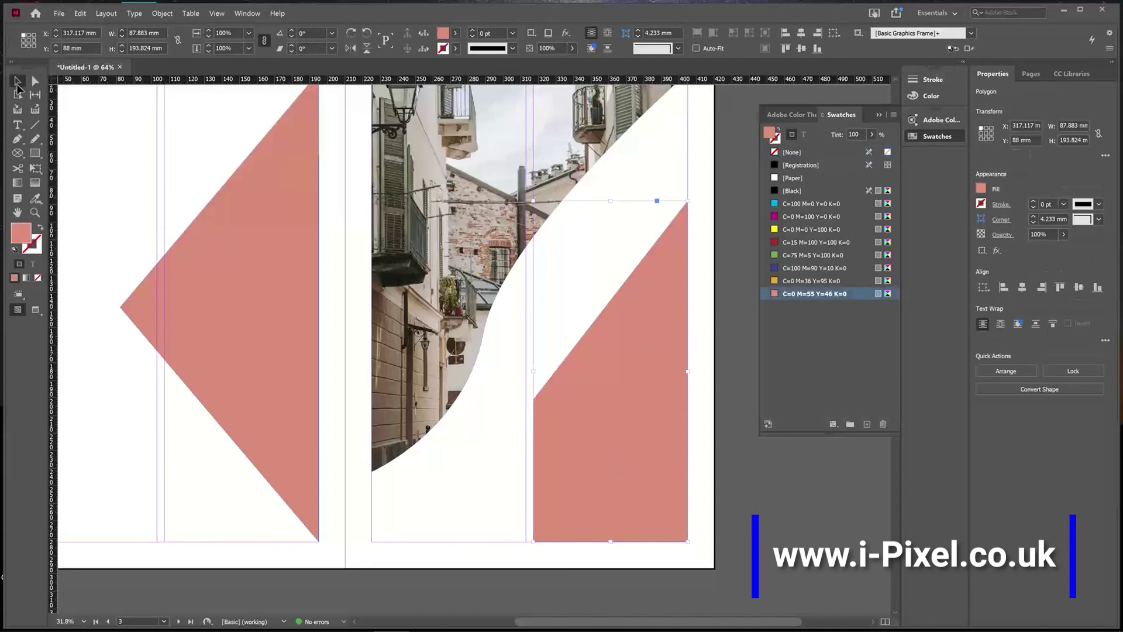
Place the shifaaz ocean photo into the selected slanted frame
left_click(60, 13)
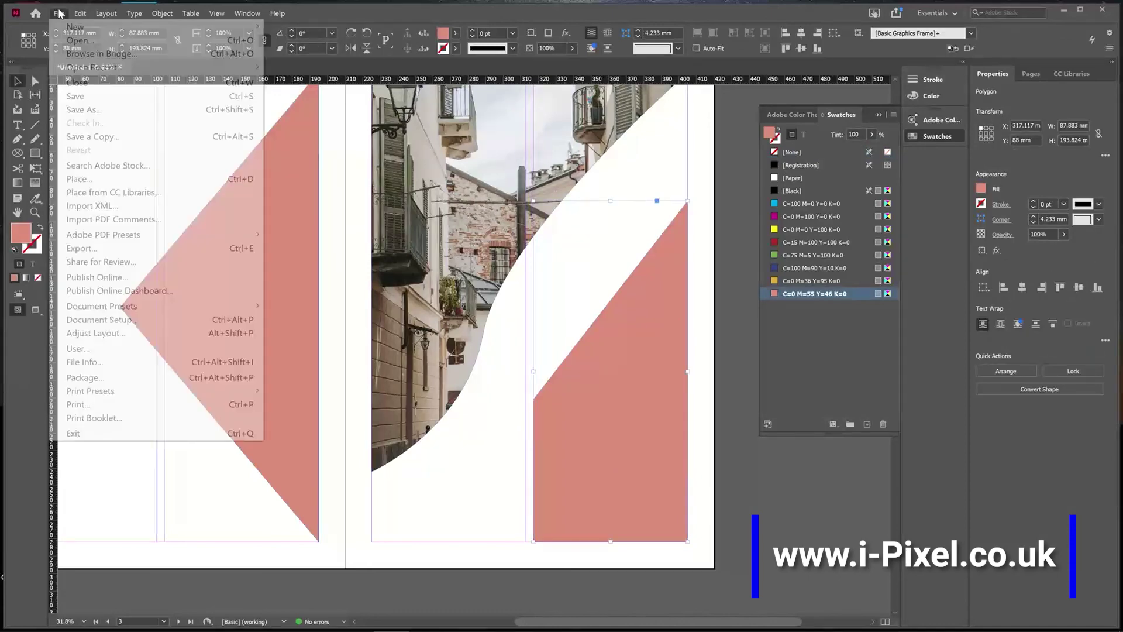
left_click(80, 179)
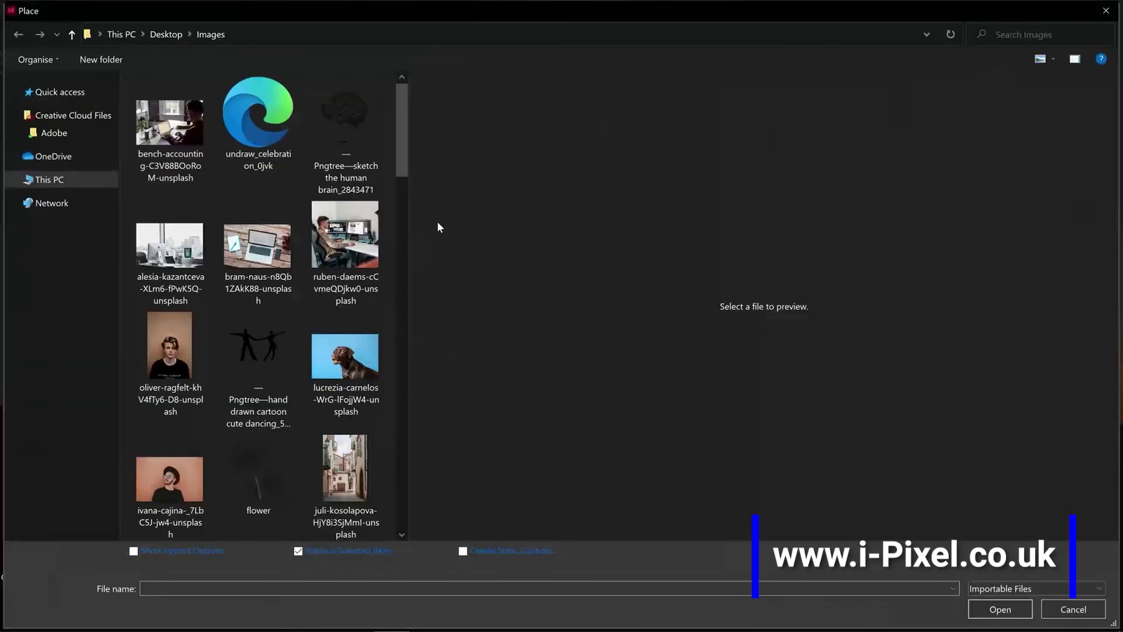
left_click_drag(405, 153, 405, 248)
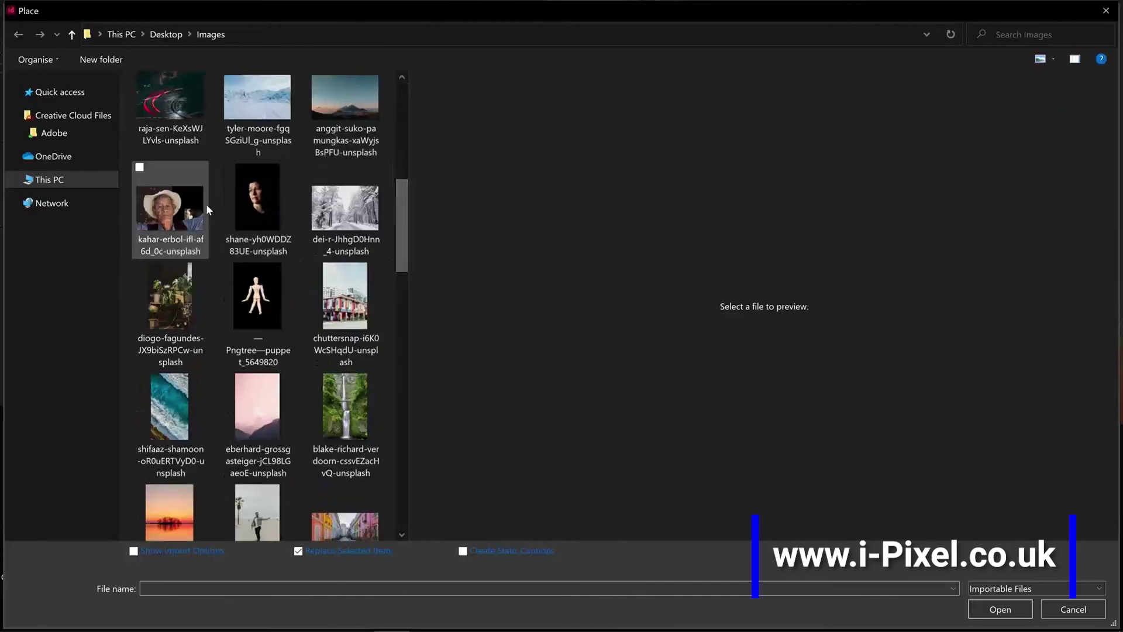
double_click(187, 428)
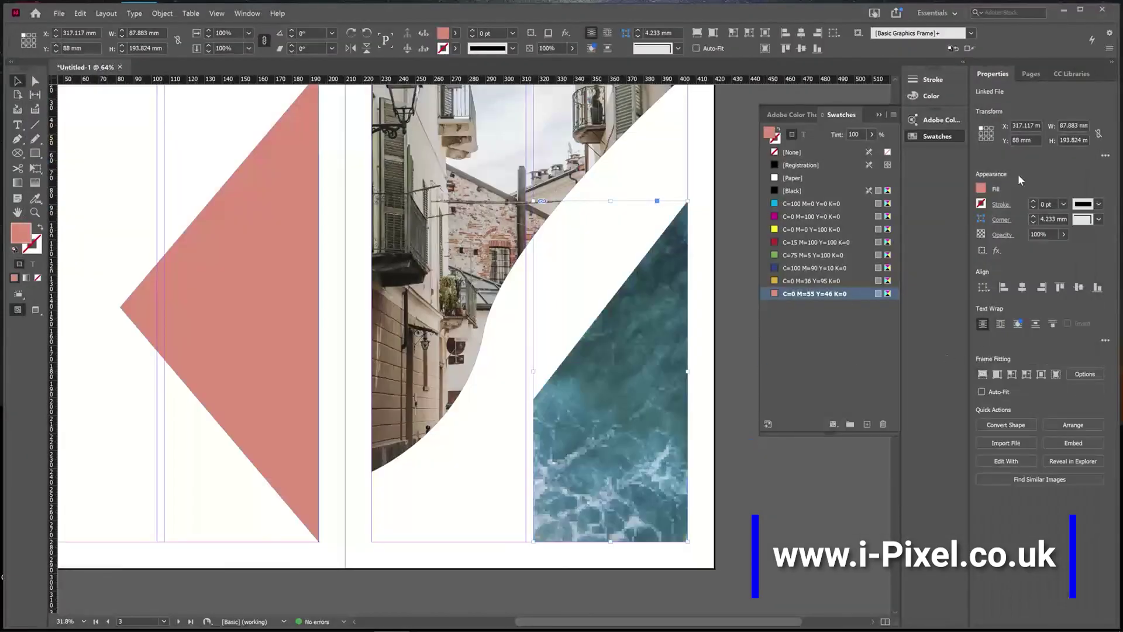
Make the ocean photo fill the slanted frame proportionally, then deselect it
left_click(982, 375)
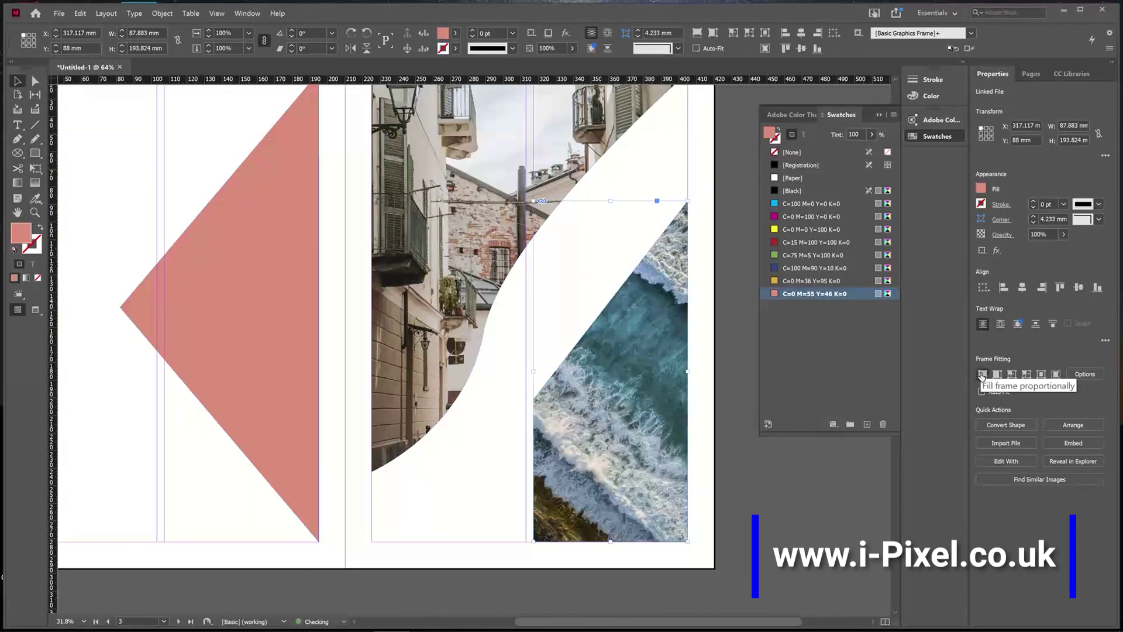
left_click(454, 455)
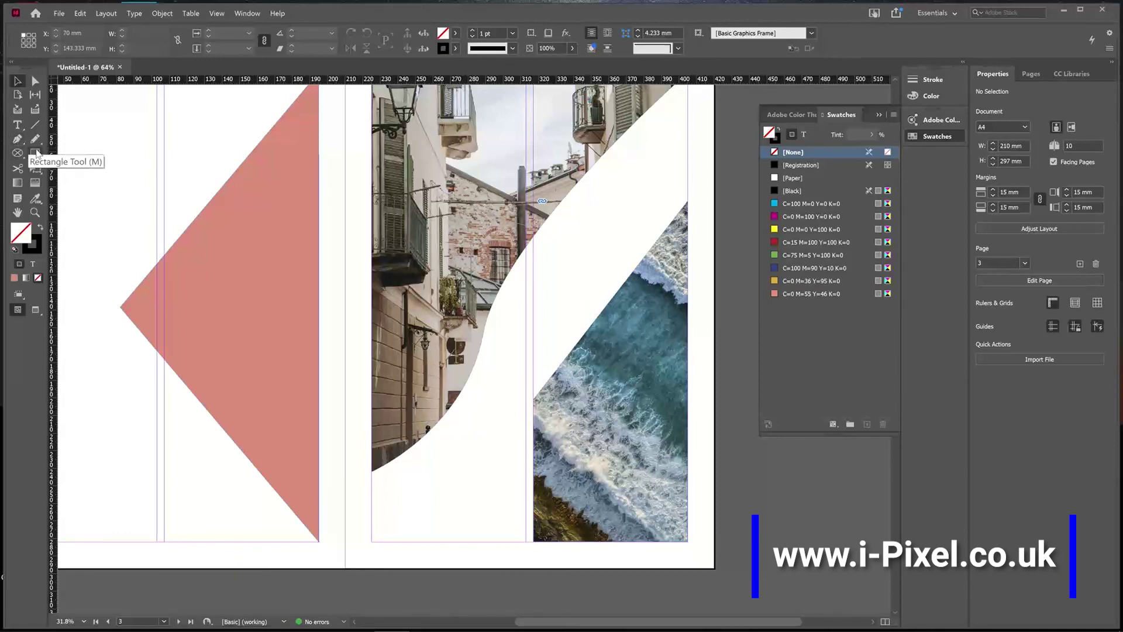
mouse_move(37, 154)
left_mouse_down()
mouse_move(58, 188)
mouse_move(59, 166)
mouse_move(20, 141)
left_mouse_up()
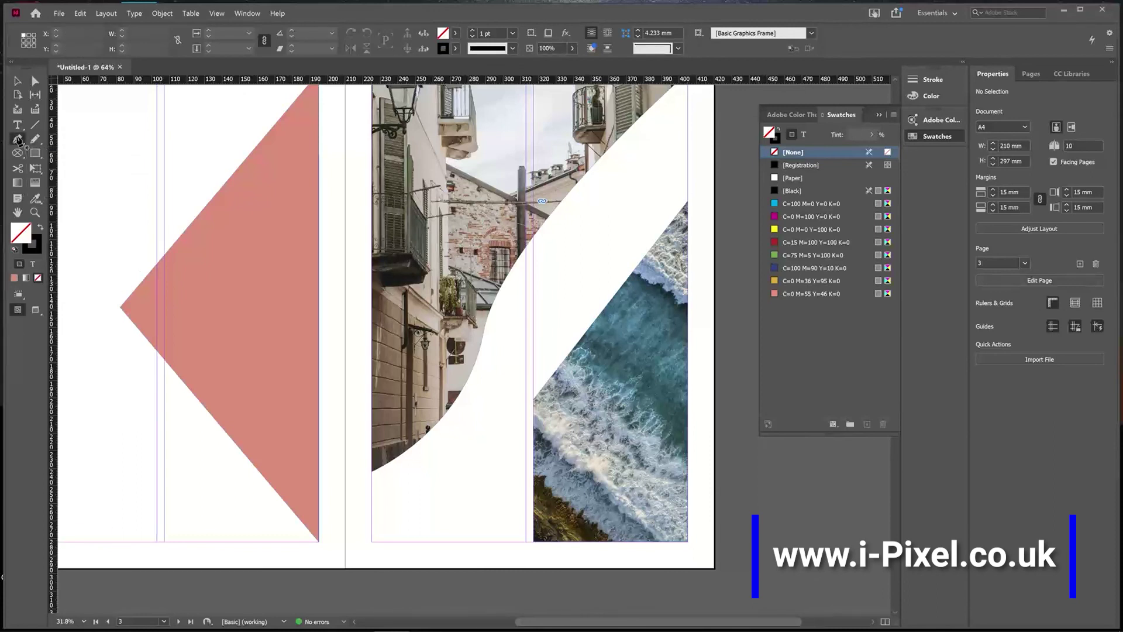
left_click_drag(252, 317, 346, 347)
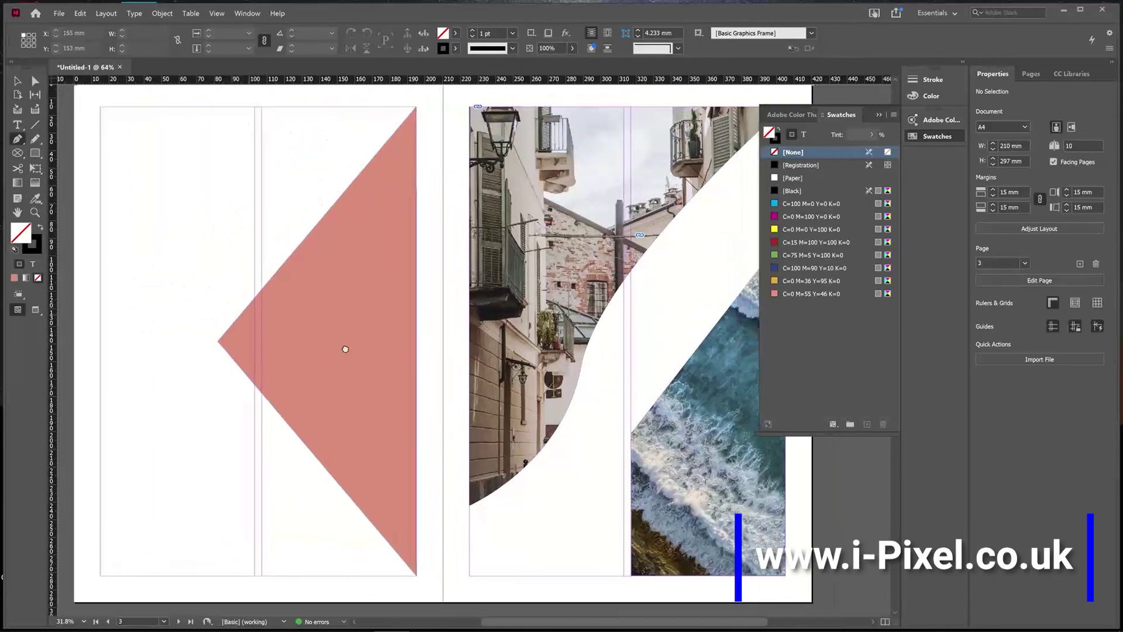